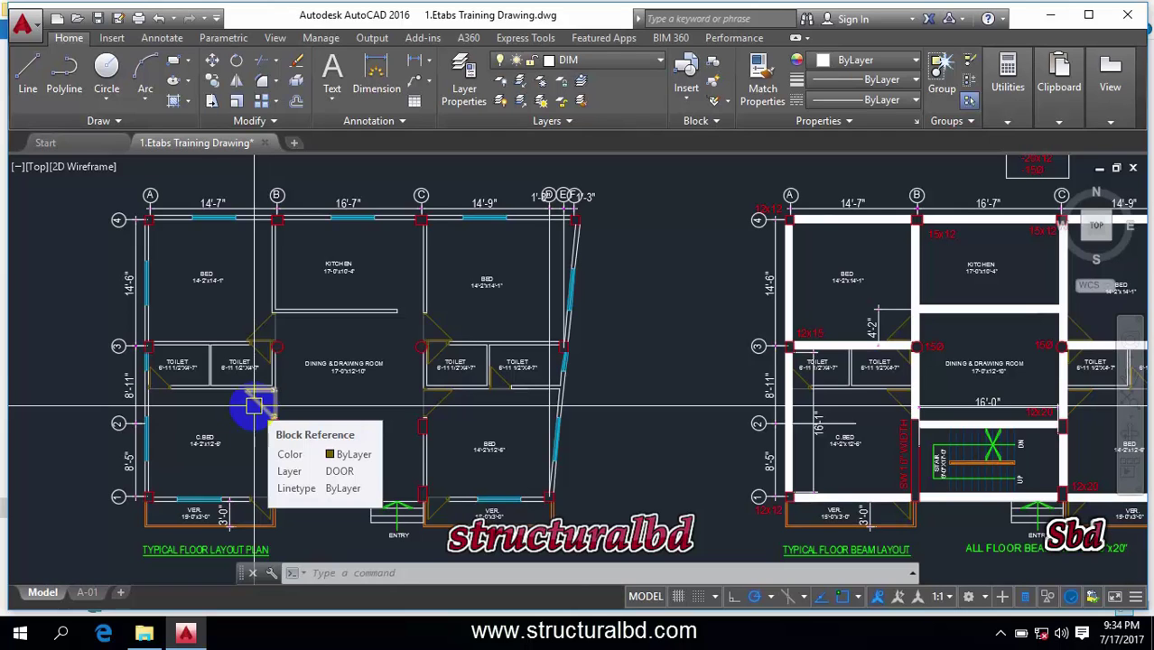
Paste the staircase and columns into the floor layout plan at column C, grid 3
key("ctrl+v")
left_click(419, 345)
scroll(368, 319, "down", 3)
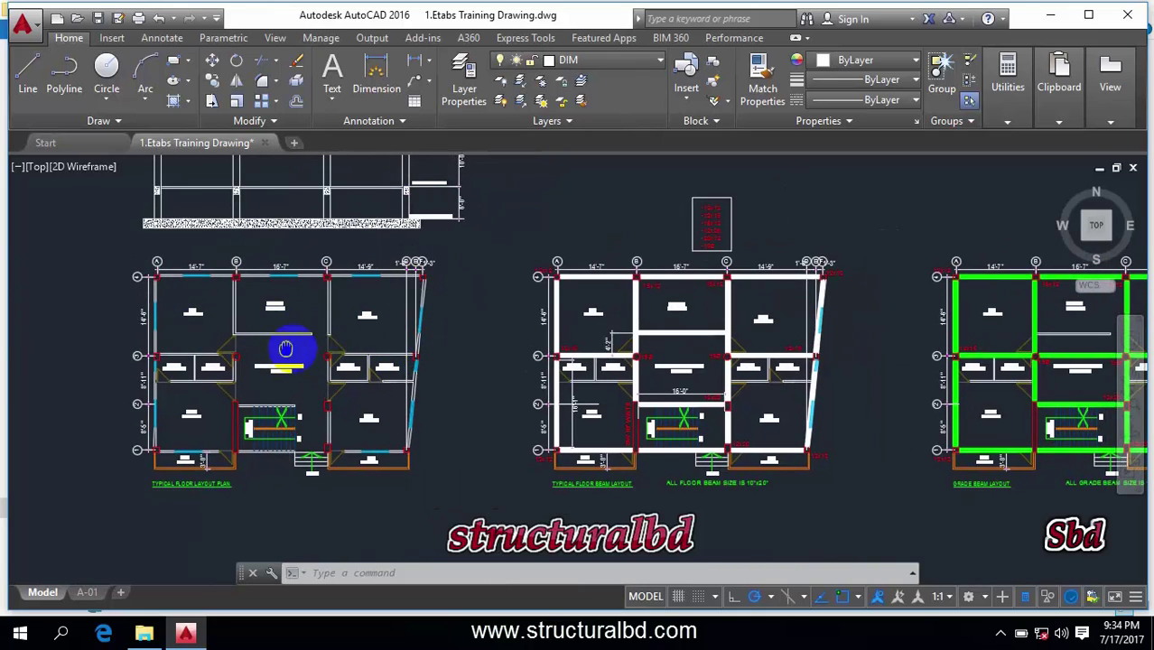
scroll(361, 330, "up", 2)
scroll(343, 271, "down", 2)
Pan and zoom across the grade-beam plan and section to review the drawings
middle_click_drag(841, 306, 505, 302)
scroll(488, 335, "down", 2)
scroll(621, 298, "up", 4)
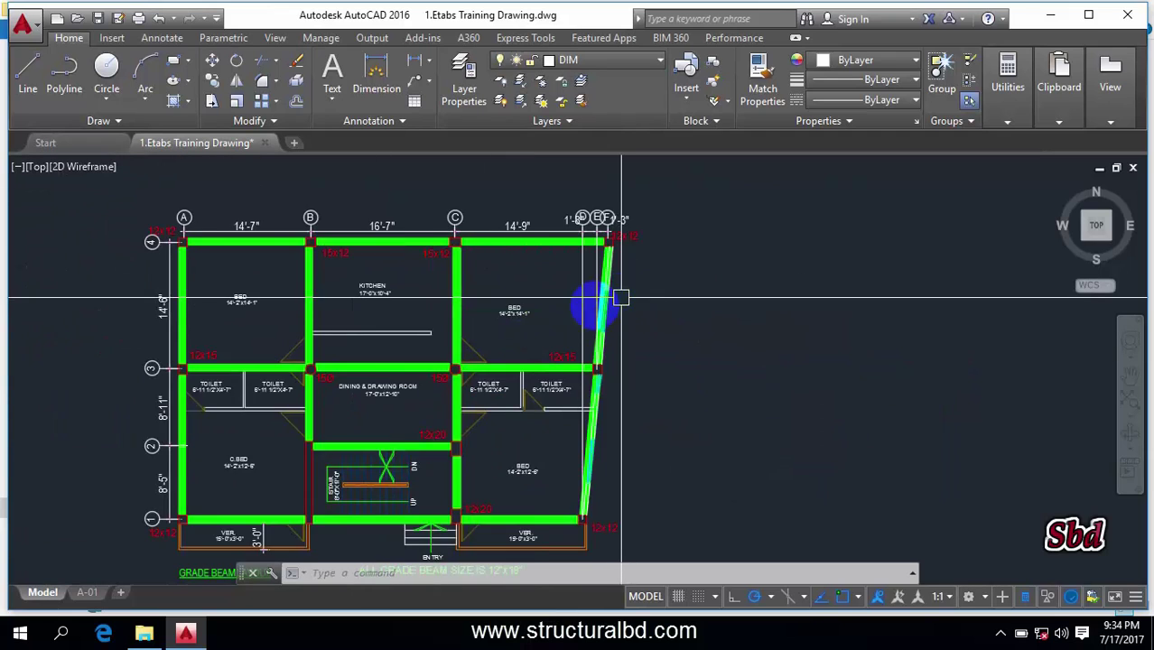
scroll(604, 343, "down", 2)
mouse_move(408, 344)
middle_mouse_down()
mouse_move(670, 356)
mouse_move(540, 399)
middle_mouse_up()
middle_click_drag(201, 264, 355, 316)
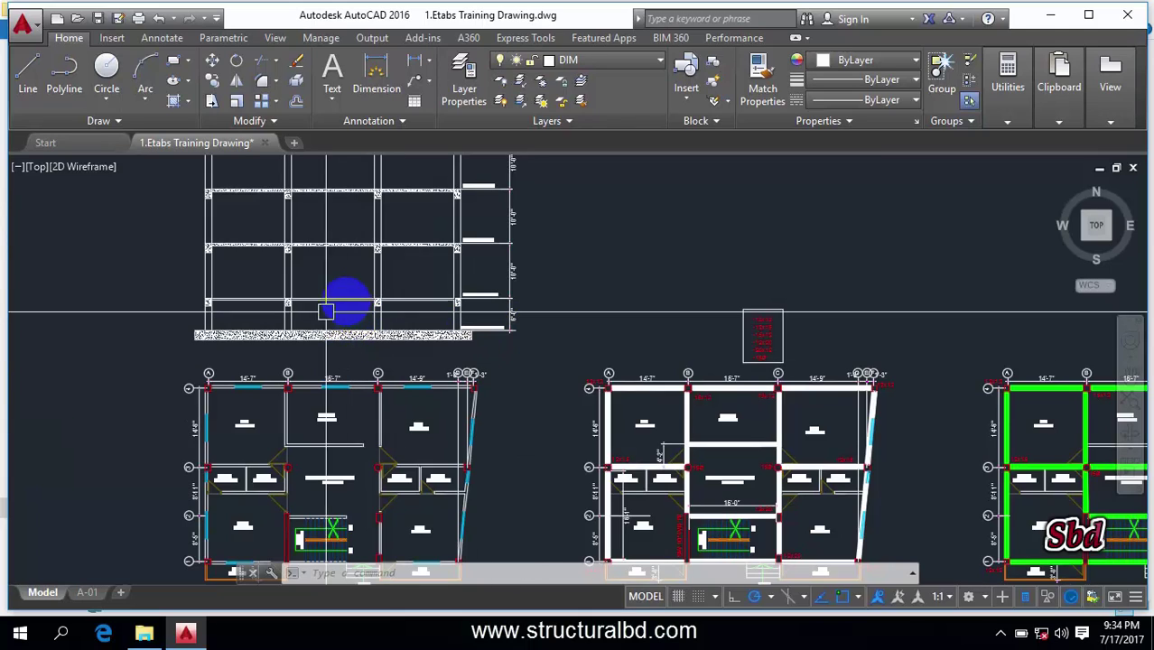
Minimize AutoCAD and the Explorer window, then launch ETABS 2016 from the desktop icon
left_click(1049, 11)
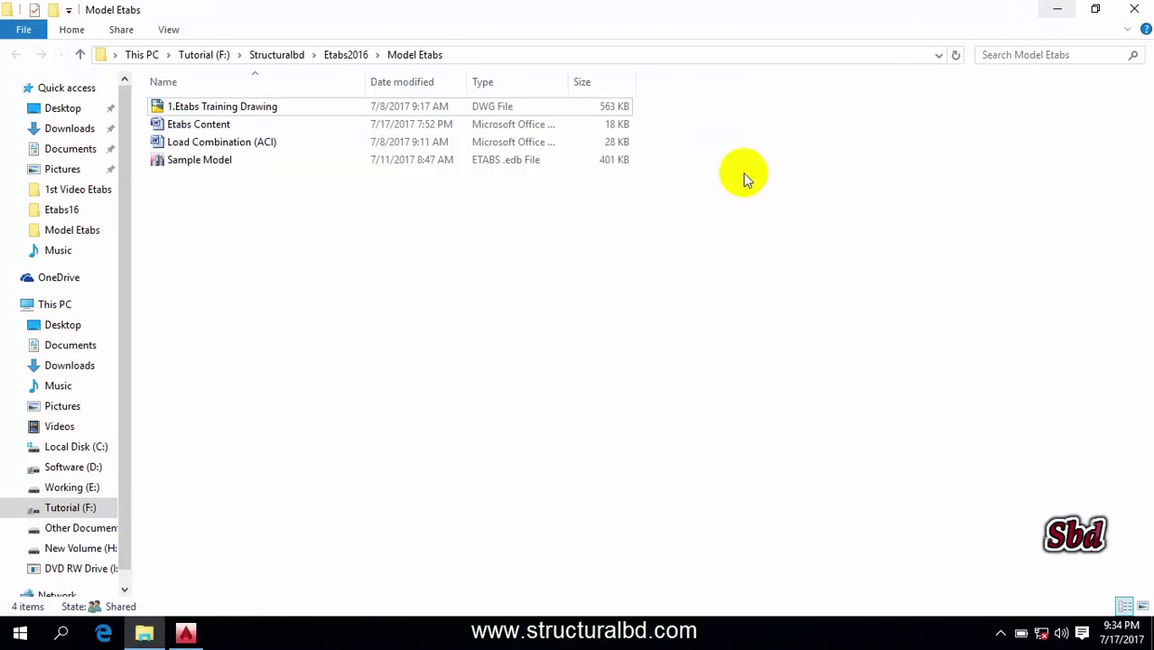
left_click(1050, 11)
double_click(95, 405)
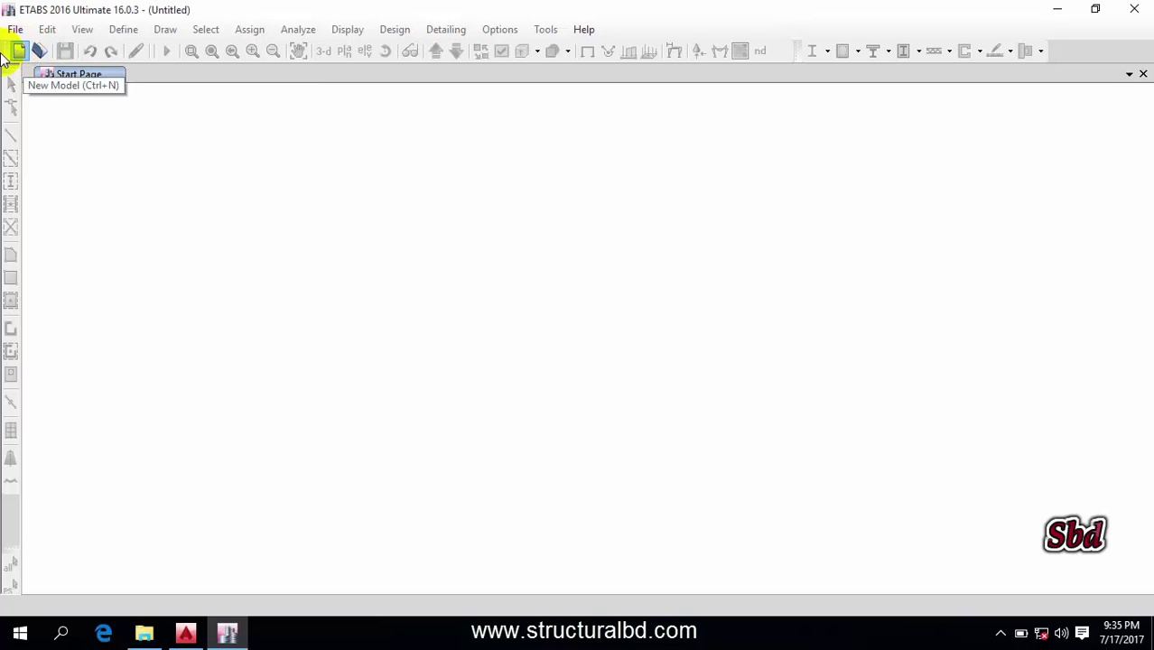
Create a new Grid Only model with default settings: 4×4 grids at 24 ft, four 12 ft stories
left_click(18, 51)
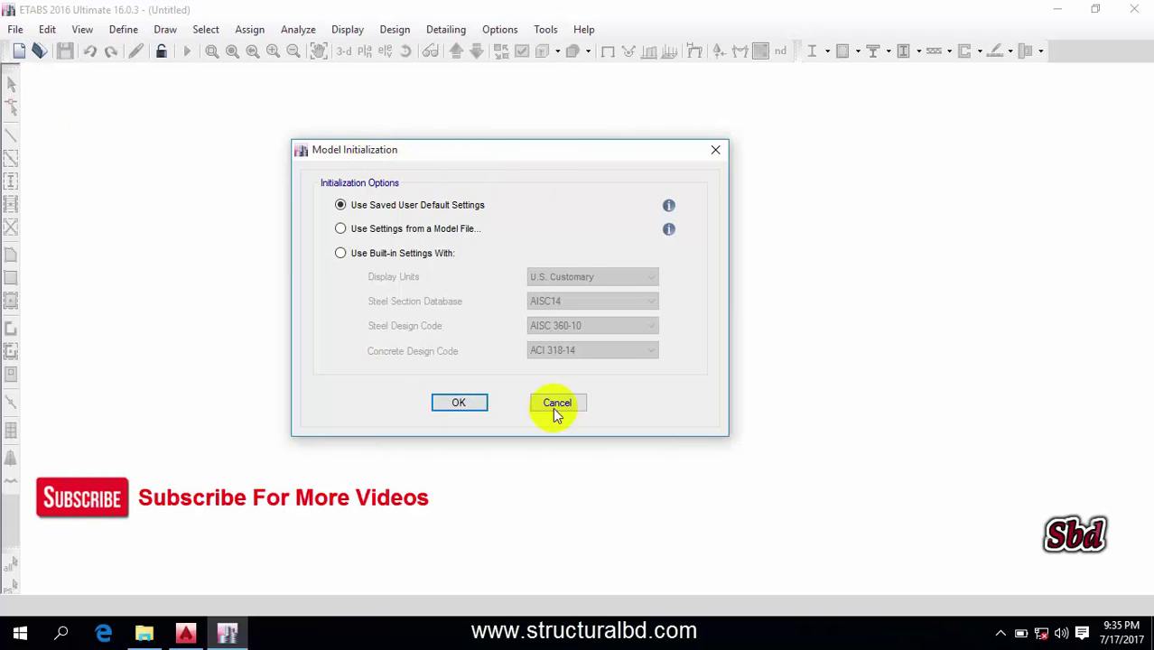
left_click(474, 406)
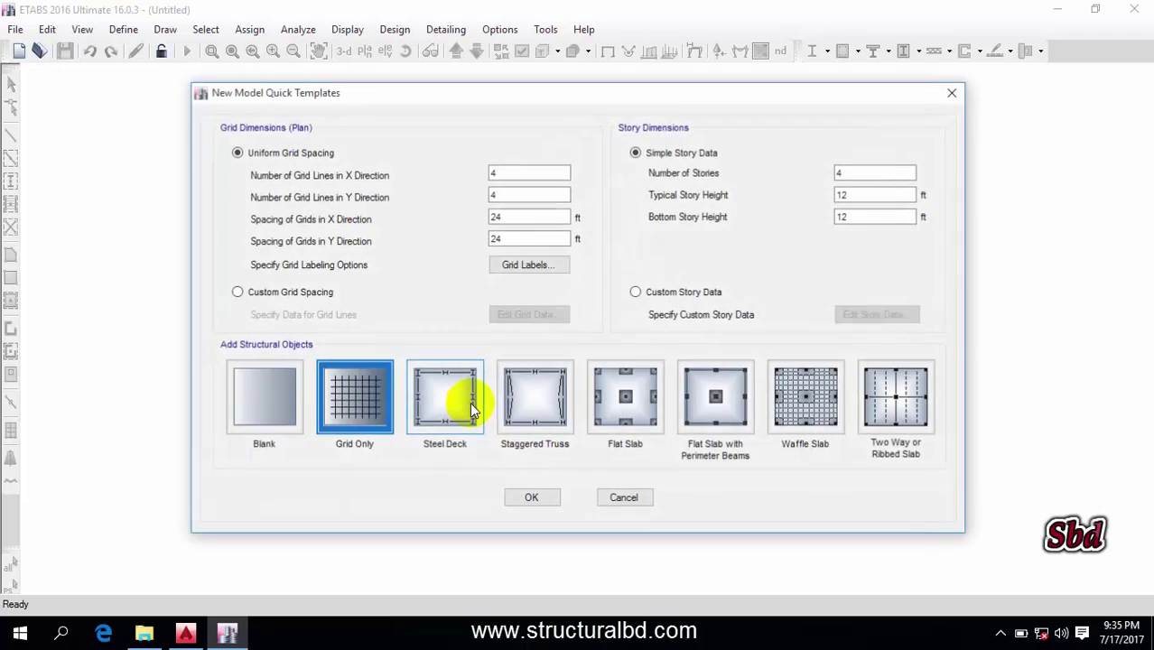
left_click(530, 497)
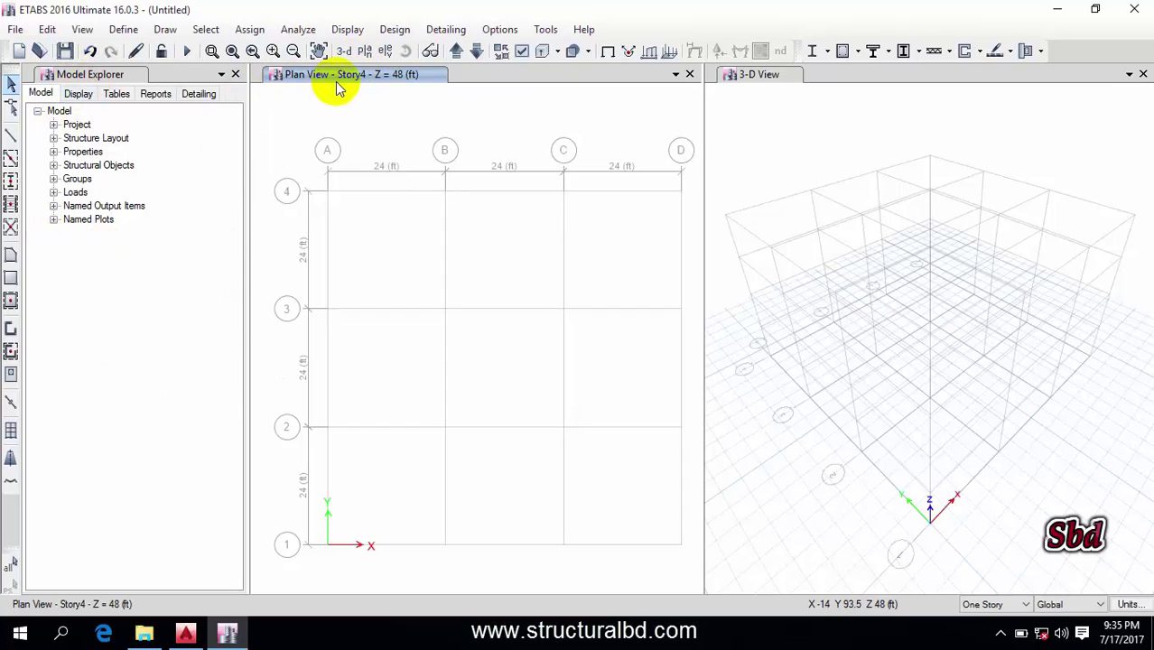
Switch focus between the 3-D and plan view windows
left_click(842, 113)
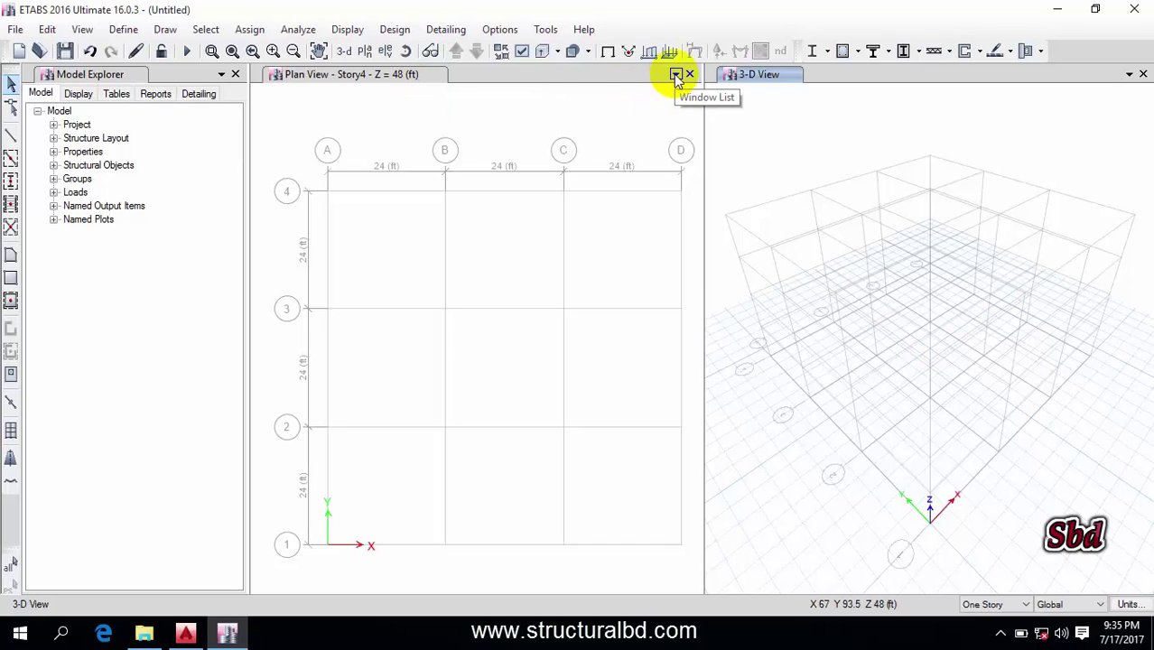
left_click(619, 72)
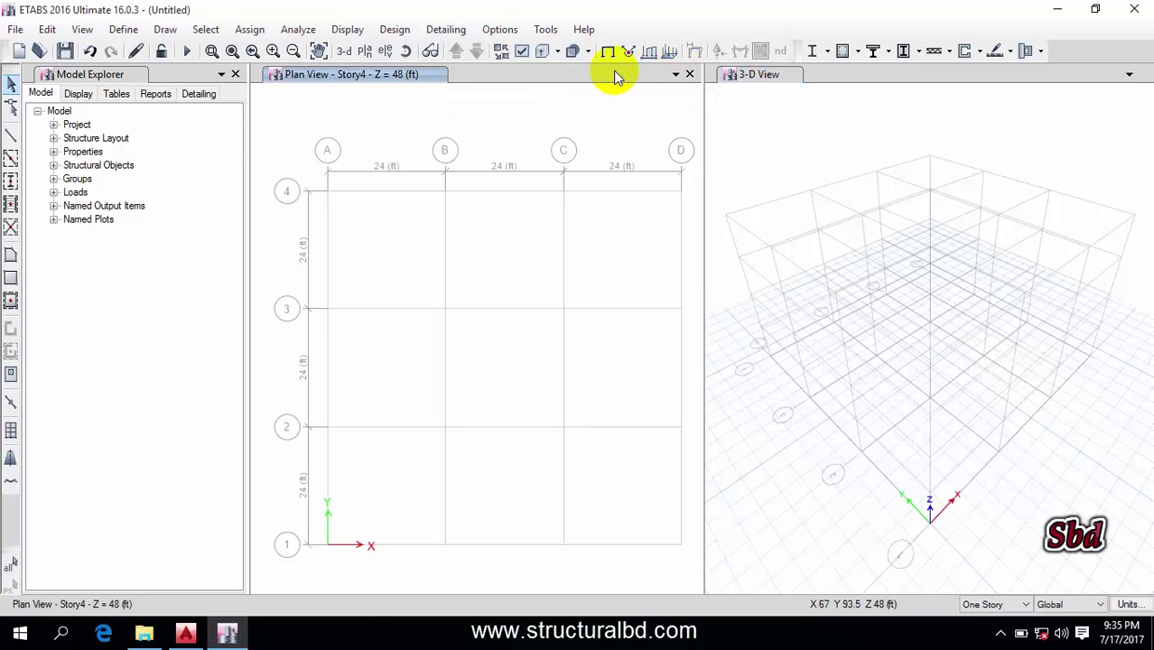
left_click(1101, 80)
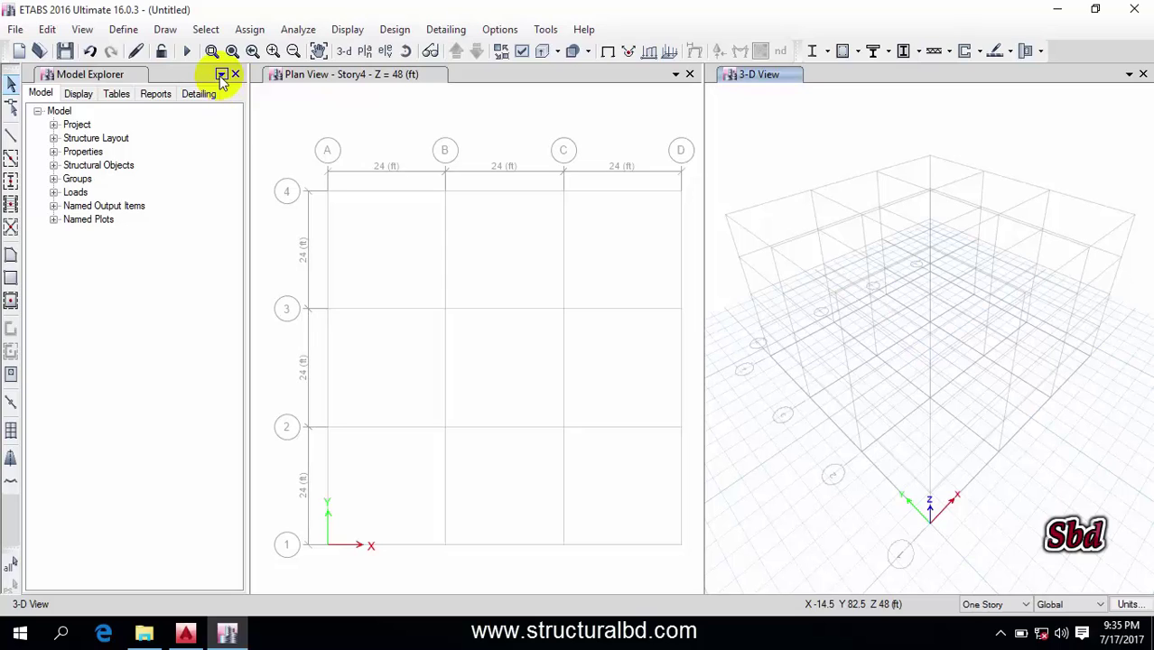
left_click(221, 76)
left_click(183, 81)
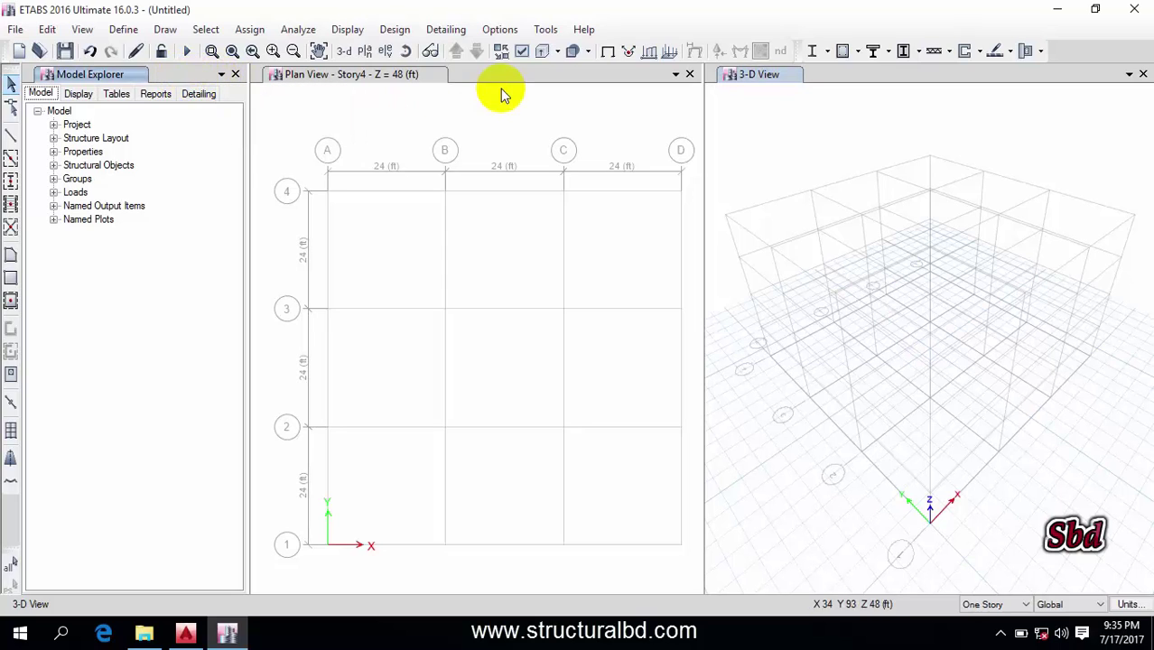
Add a new 3-D view window and tile all windows with Arrange Windows
left_click(675, 76)
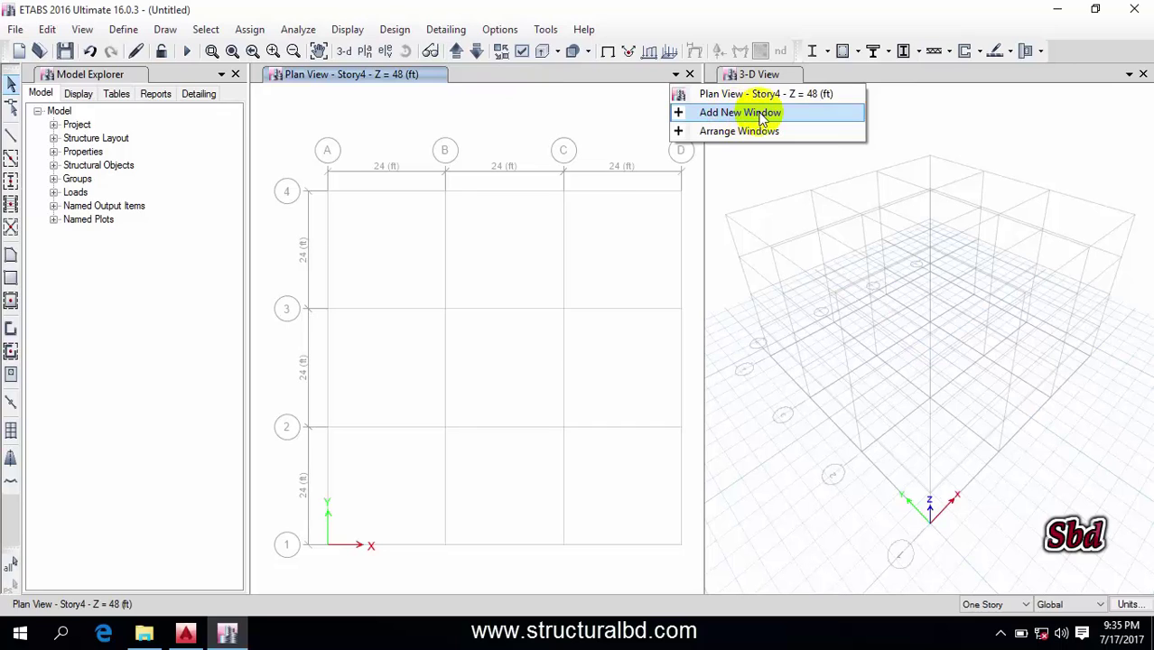
left_click(761, 113)
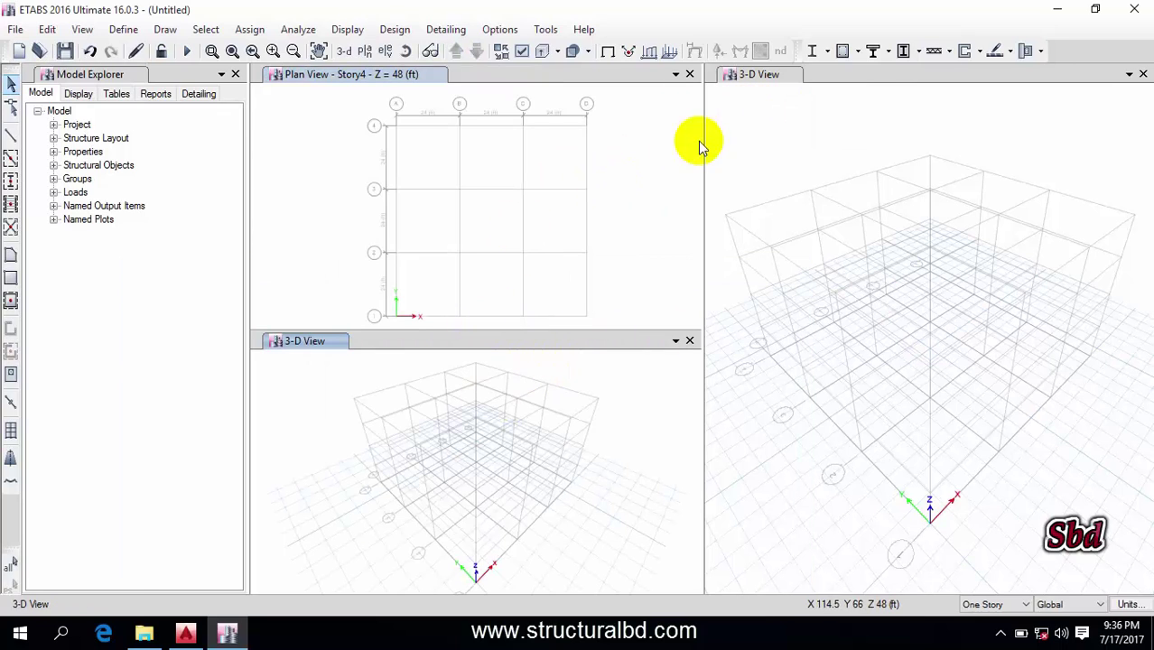
left_click(676, 75)
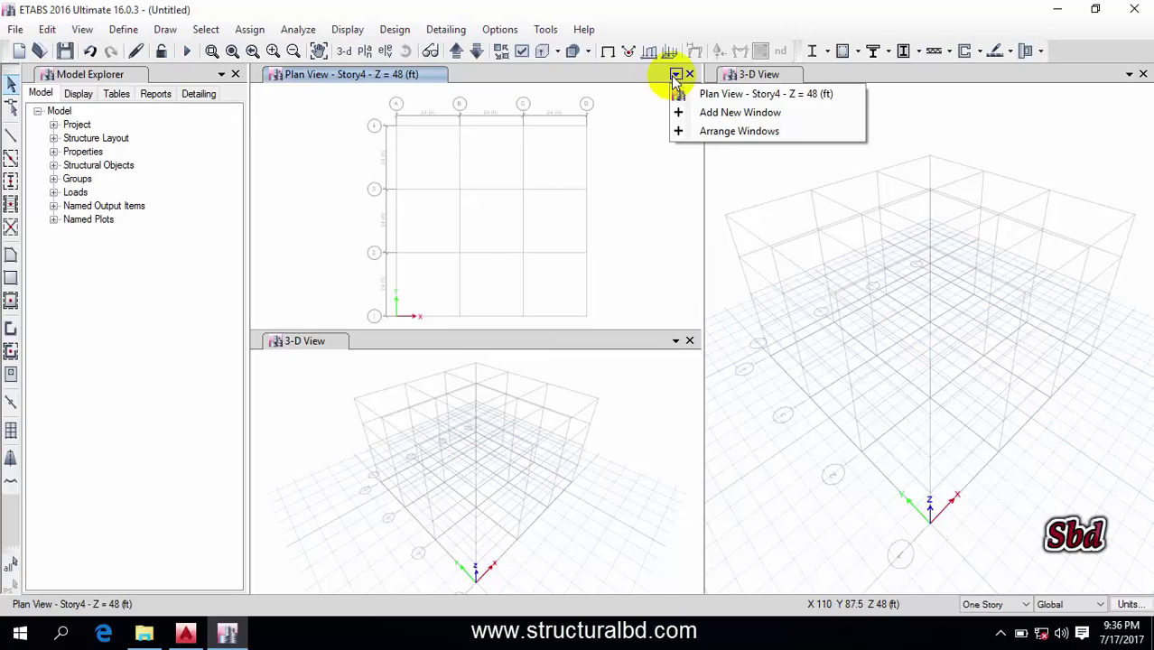
left_click(738, 132)
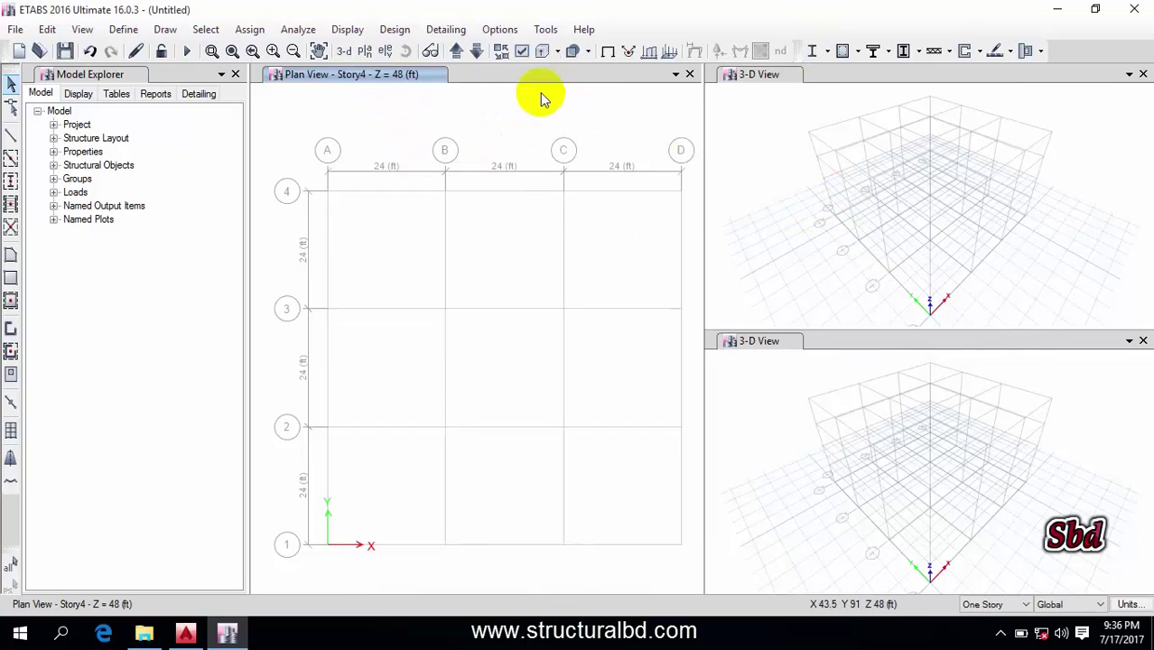
Show 3-D on the left, the Story3 plan top-right, and close the lower 3-D window
left_click(347, 56)
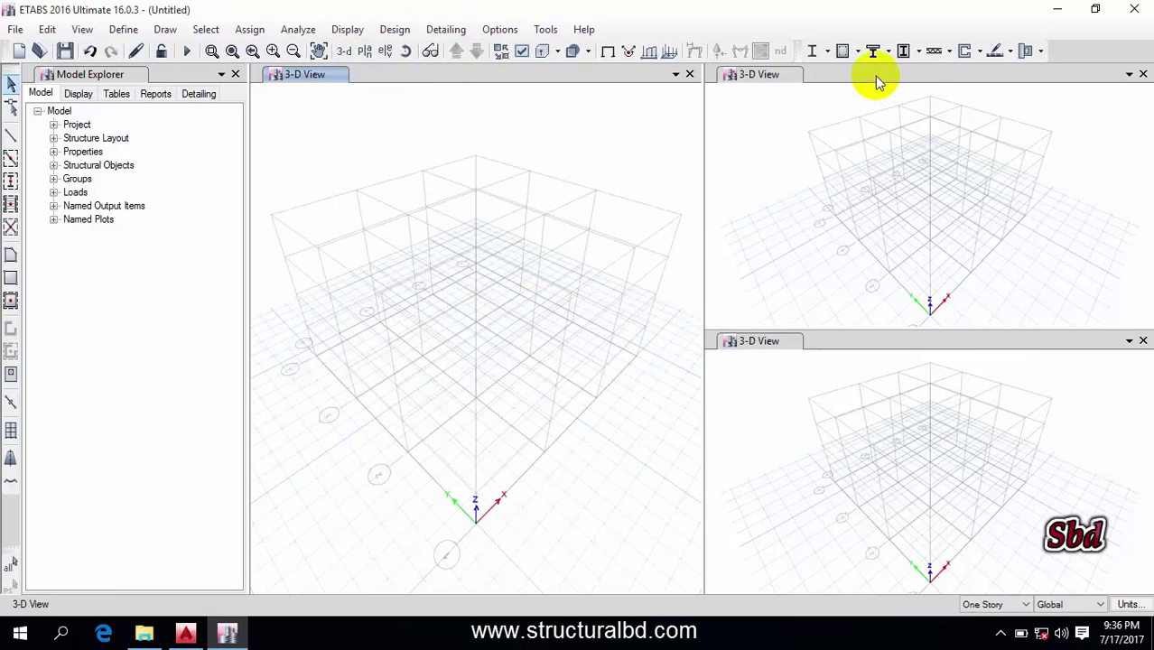
left_click(842, 131)
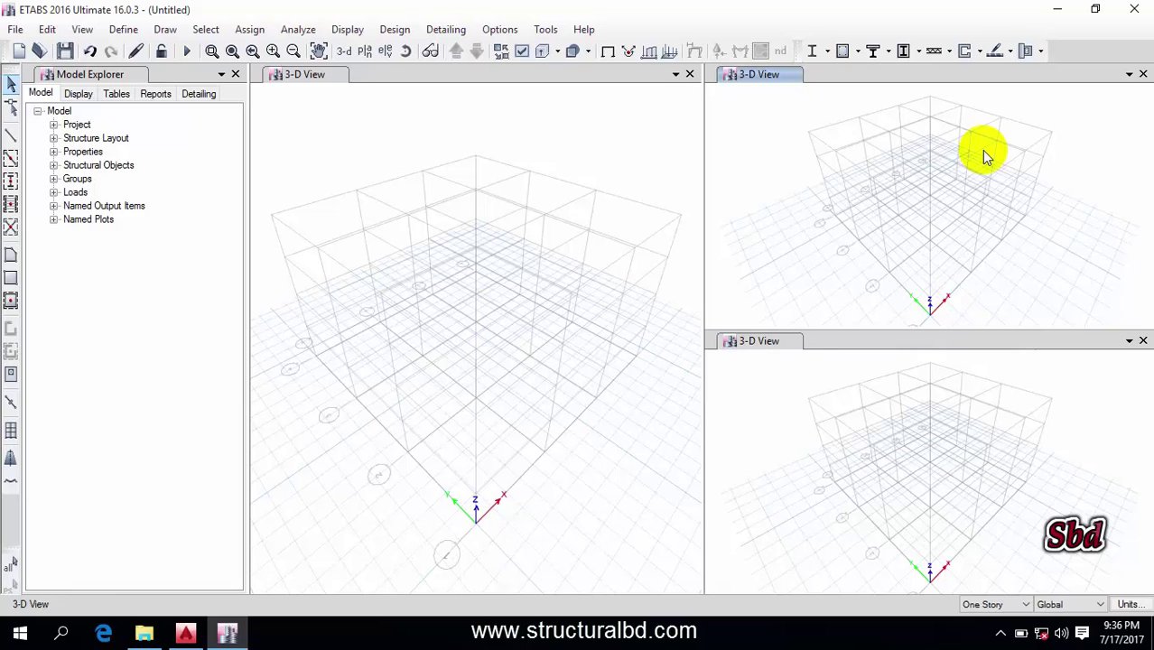
left_click(364, 51)
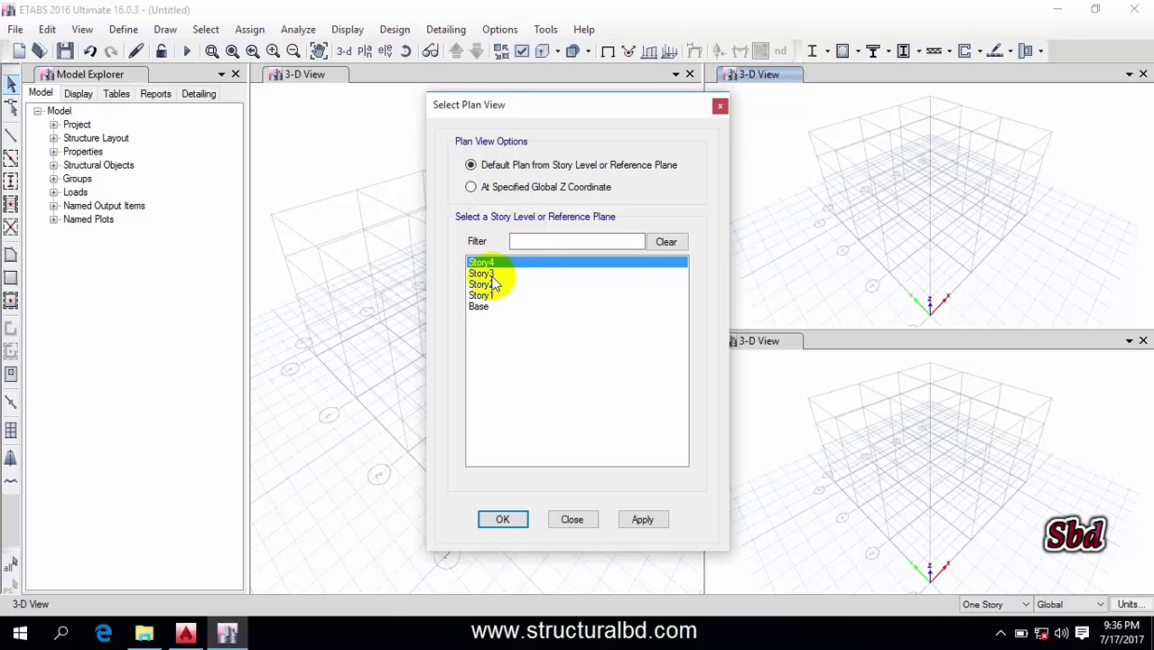
left_click(488, 273)
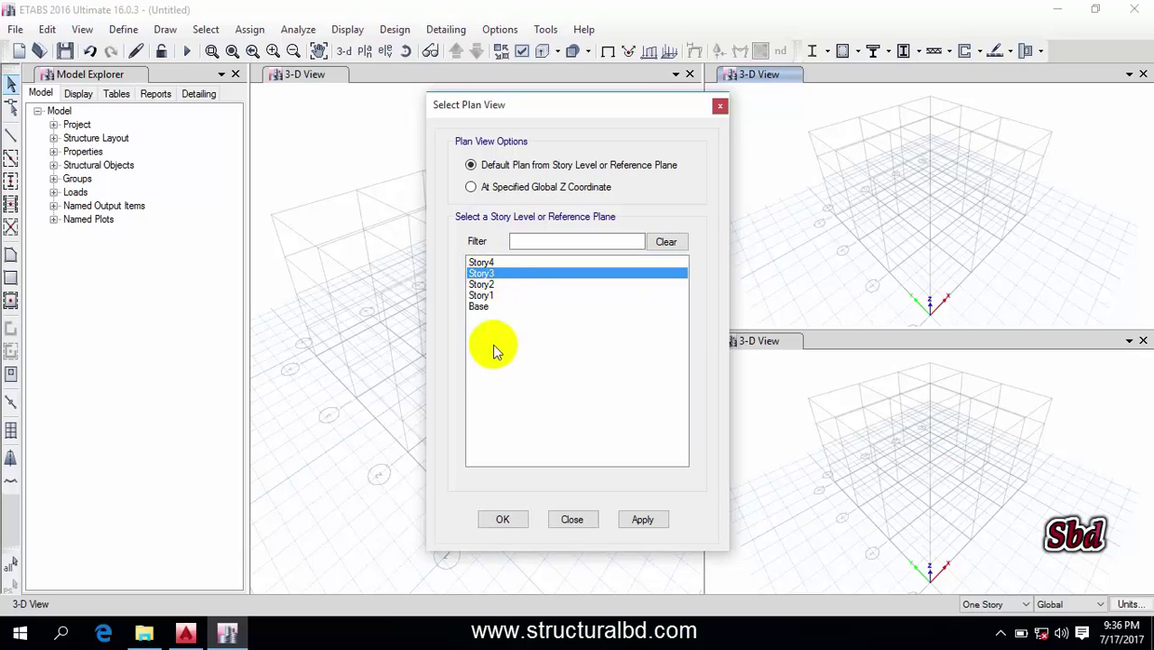
left_click(492, 520)
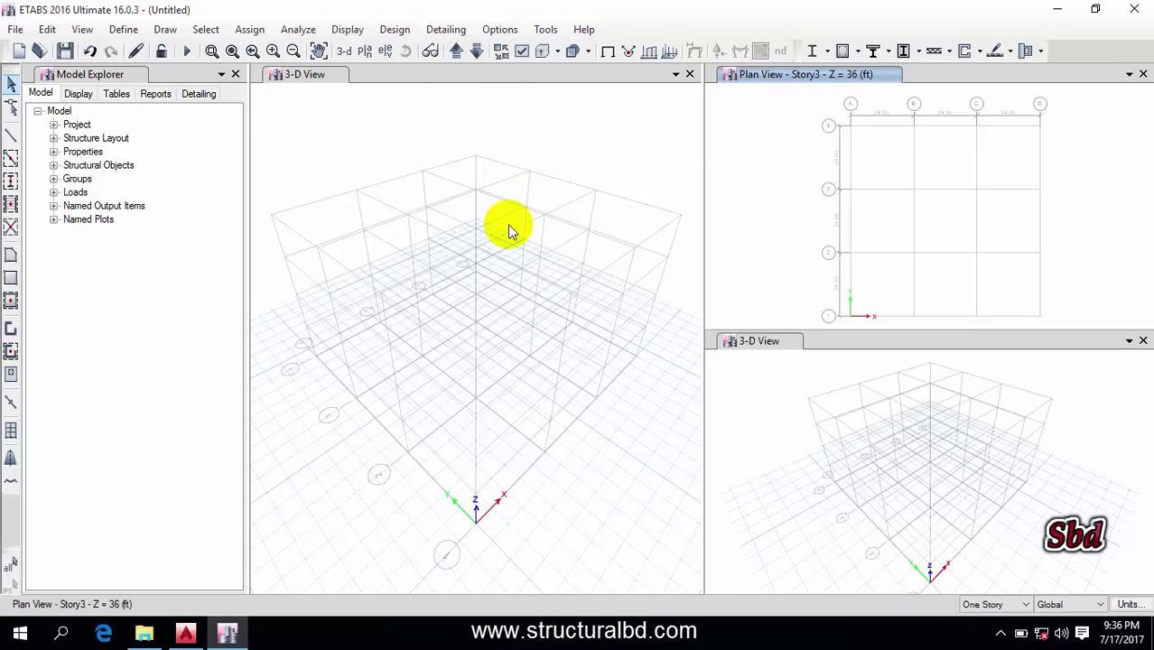
left_click(1142, 341)
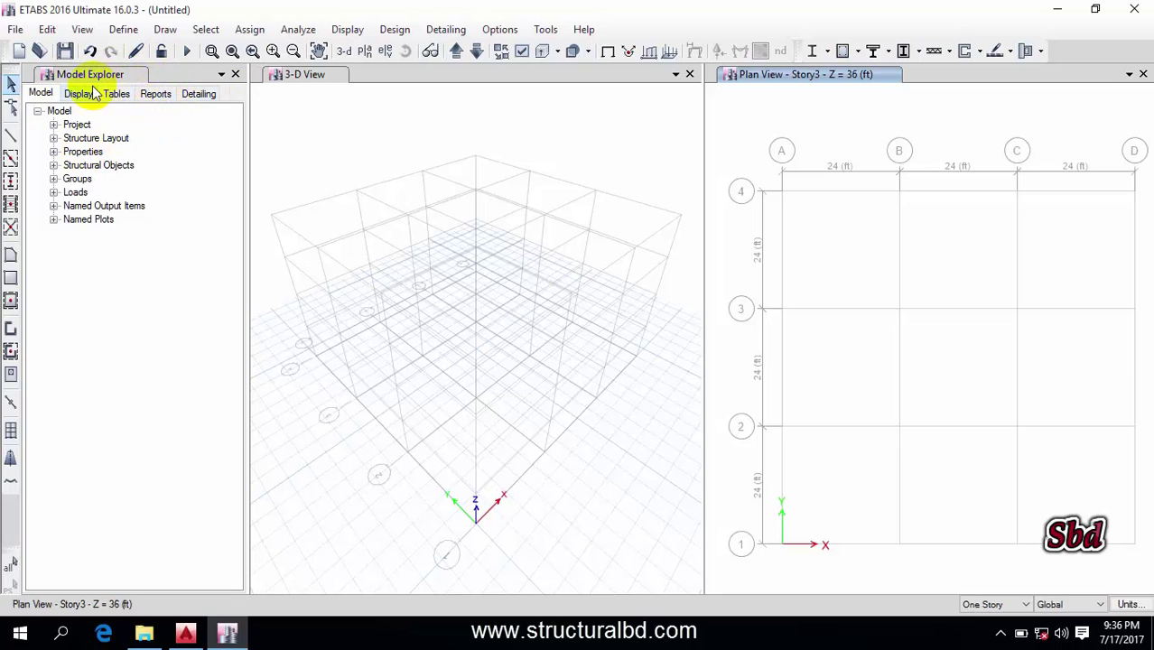
left_click(235, 75)
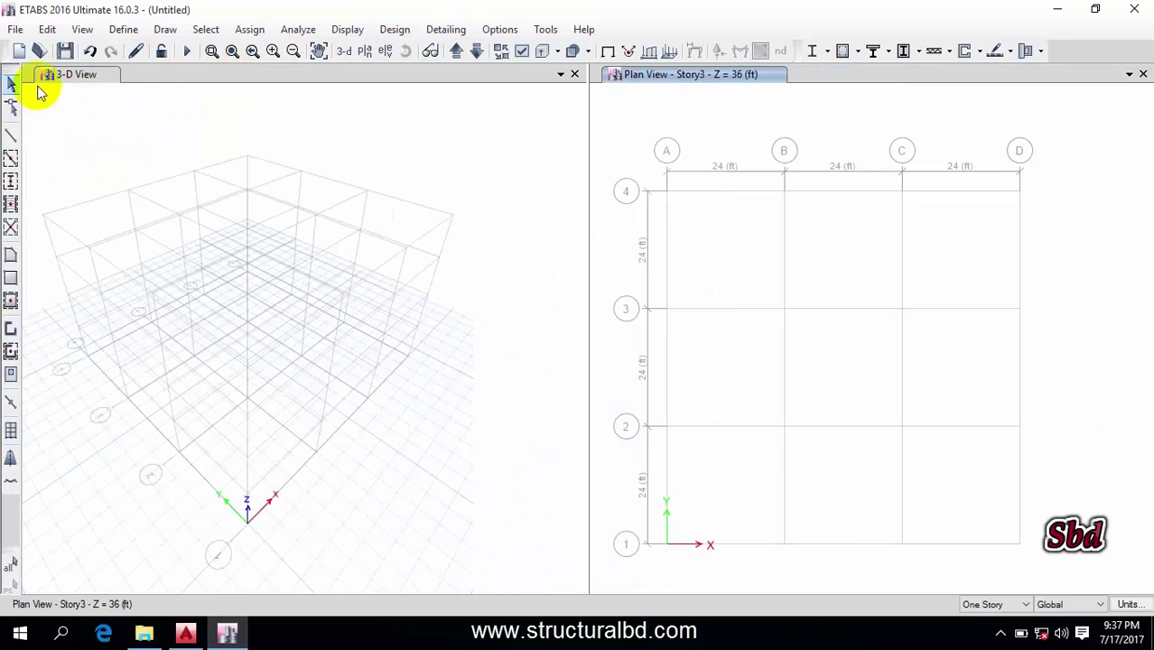
left_click(499, 30)
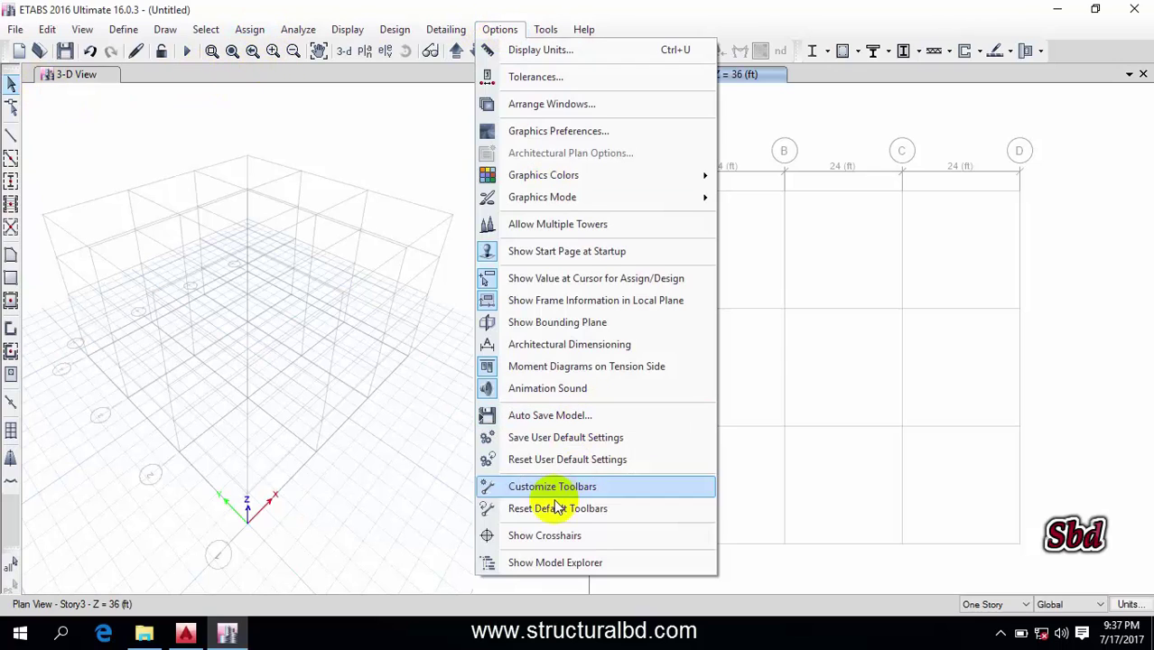
left_click(551, 563)
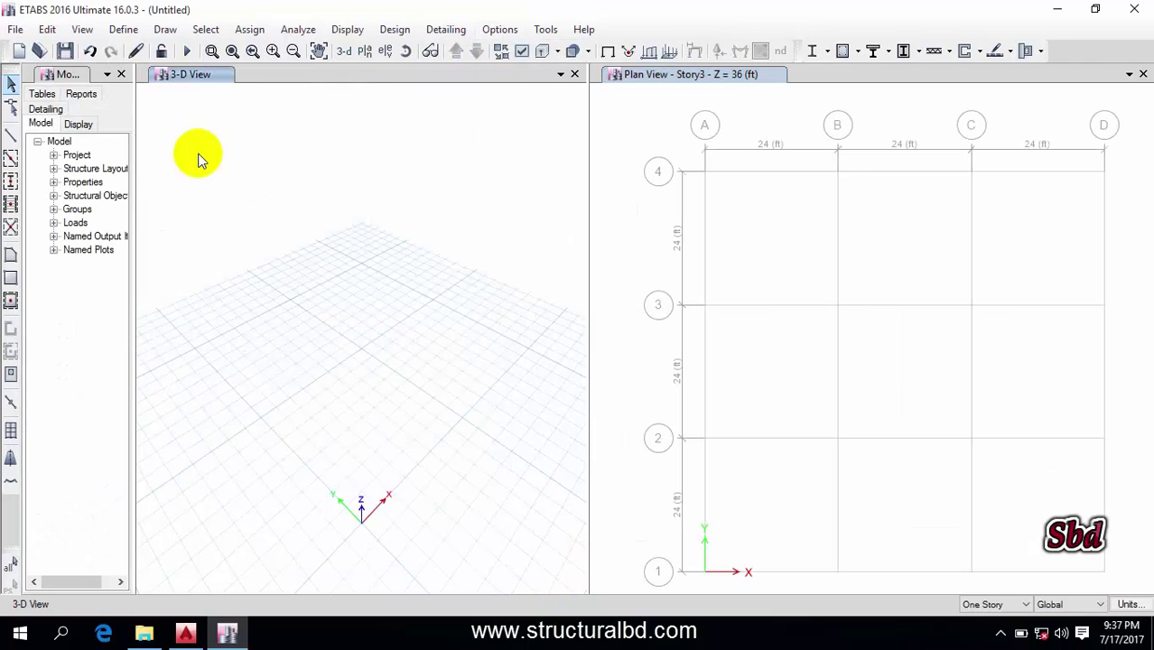
left_click(121, 74)
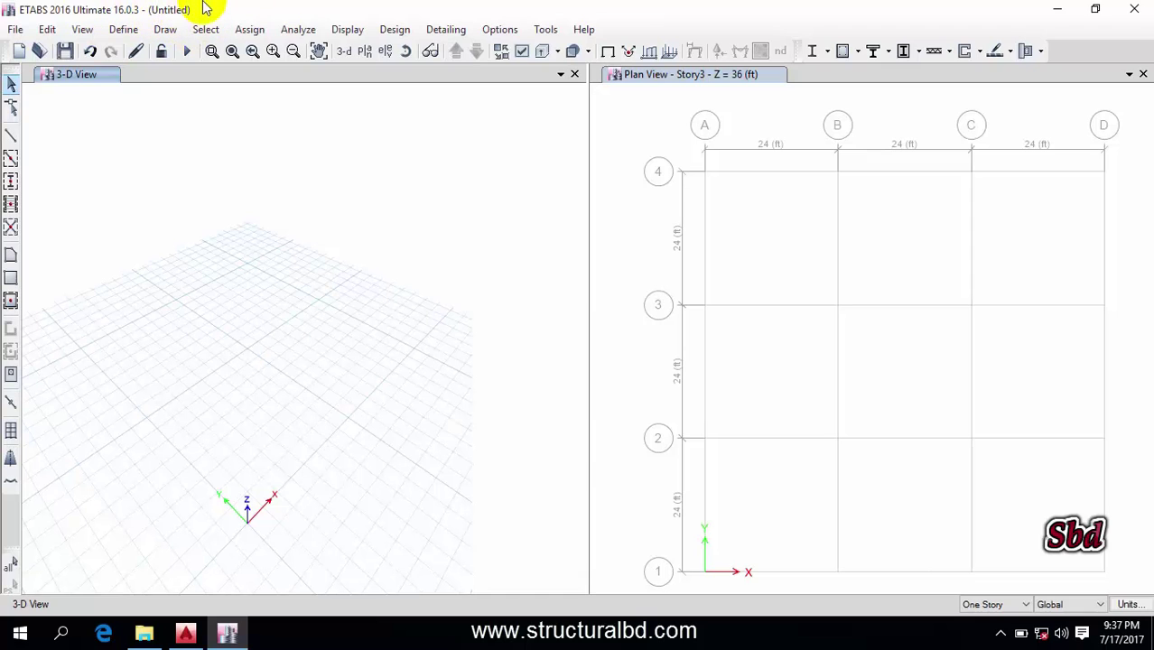
Save the model in Documents under the file name 'Test Model'
left_click(65, 53)
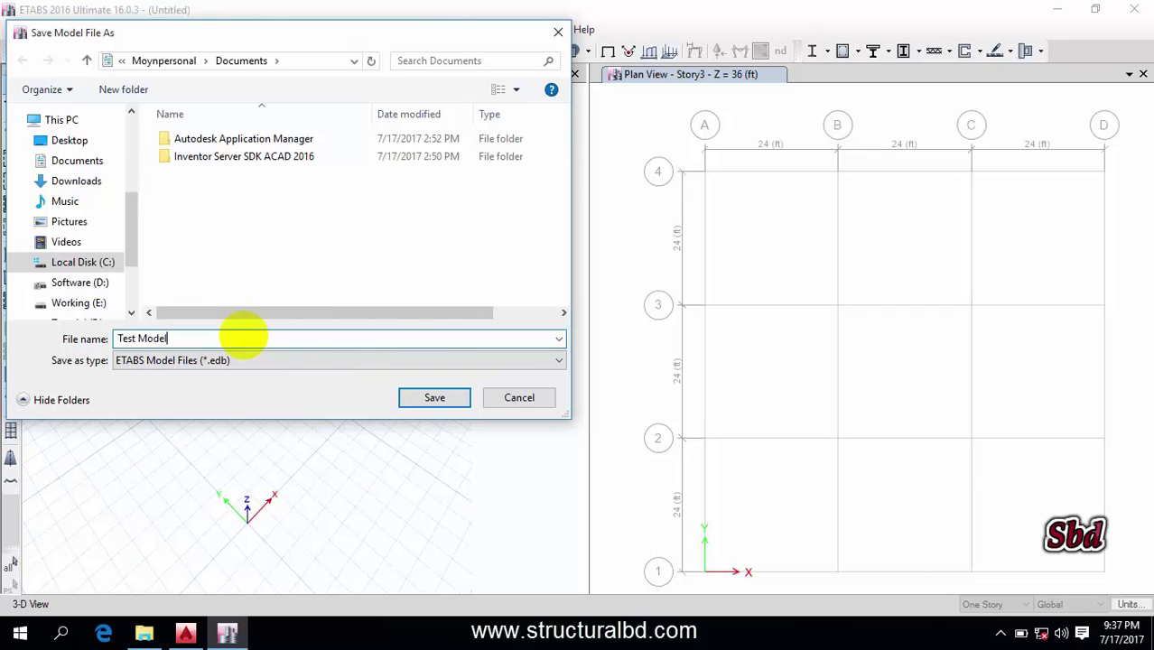
type("Test Model")
left_click(436, 400)
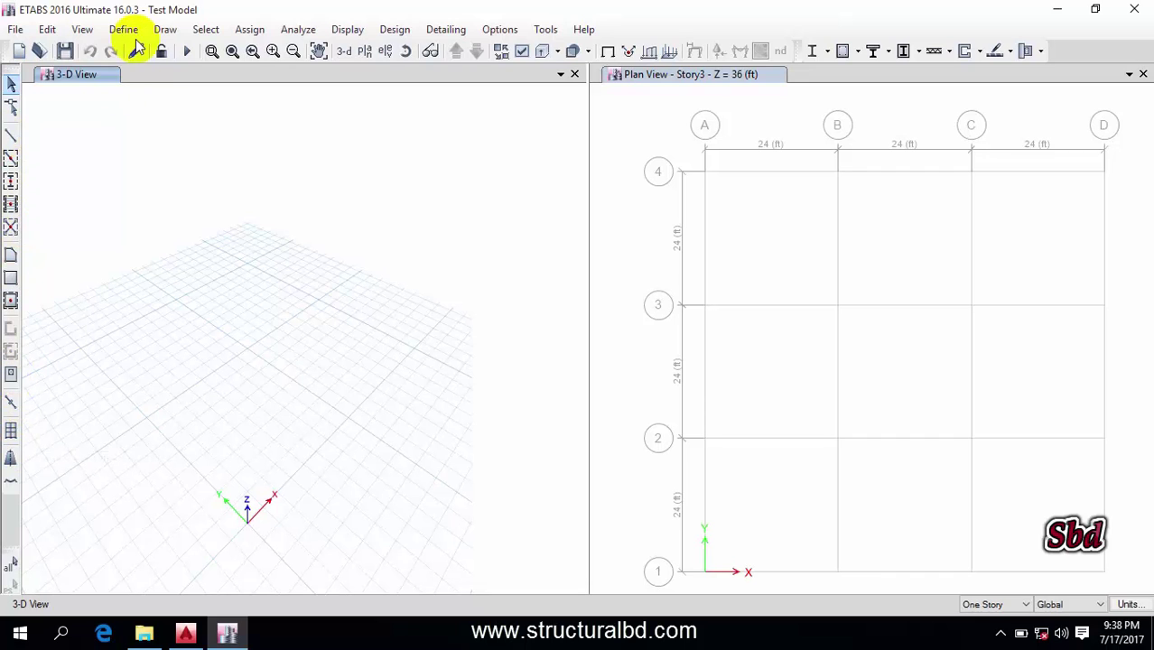
left_click(82, 32)
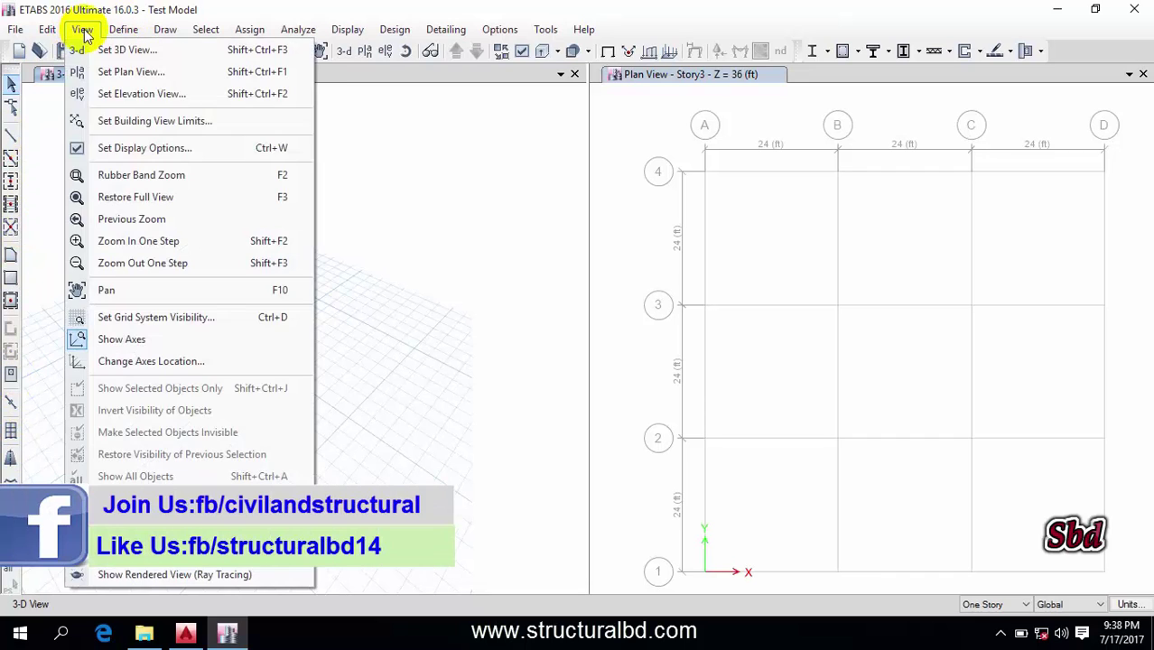
left_click(124, 31)
mouse_move(168, 30)
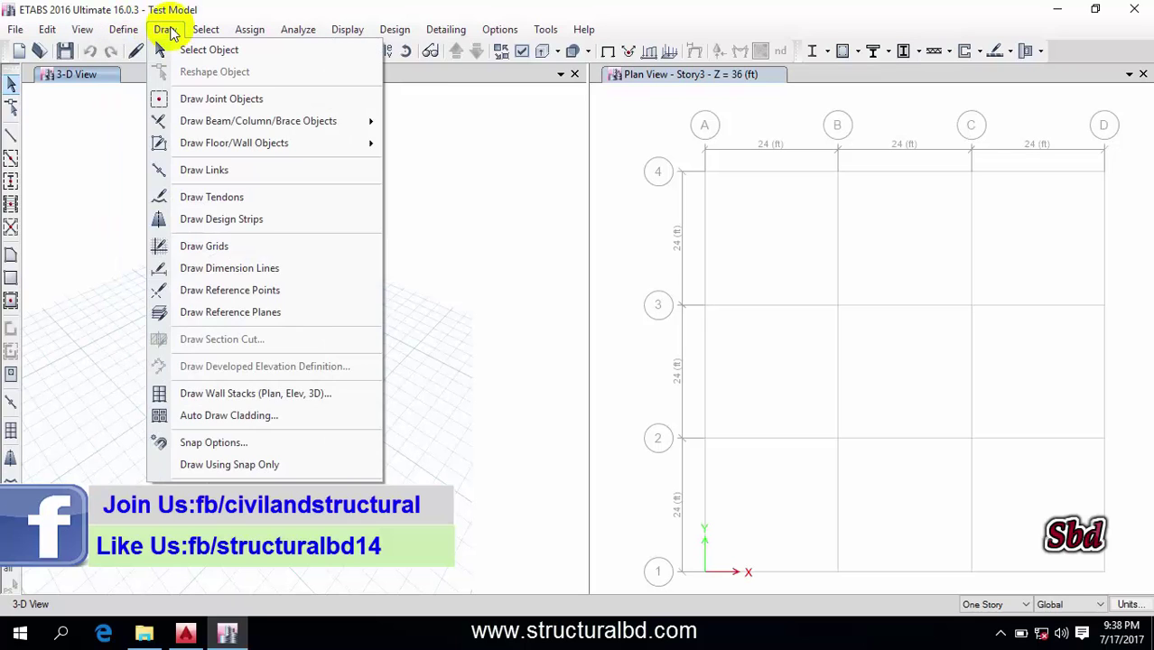
mouse_move(348, 30)
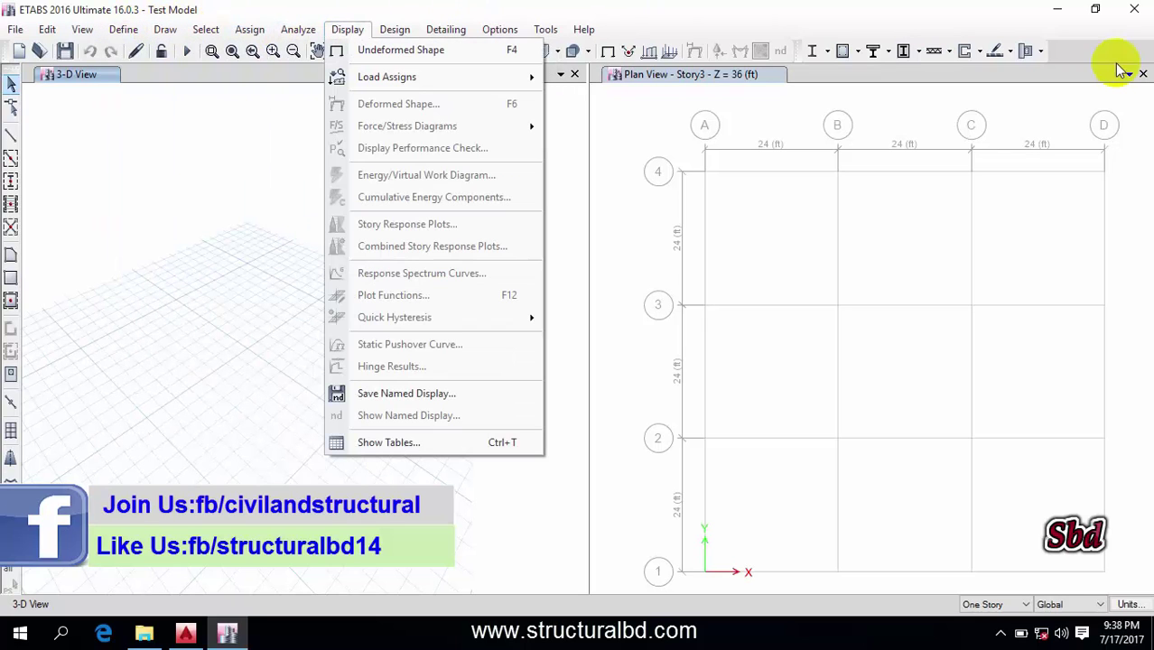
left_click(1090, 59)
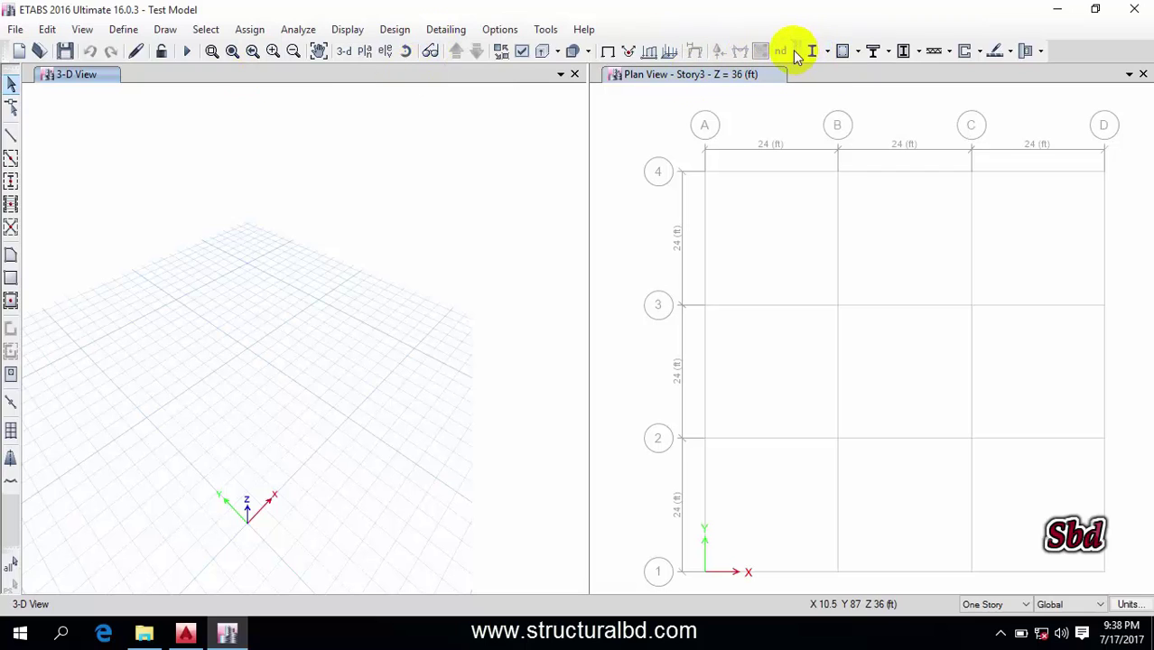
left_click_drag(800, 50, 798, 301)
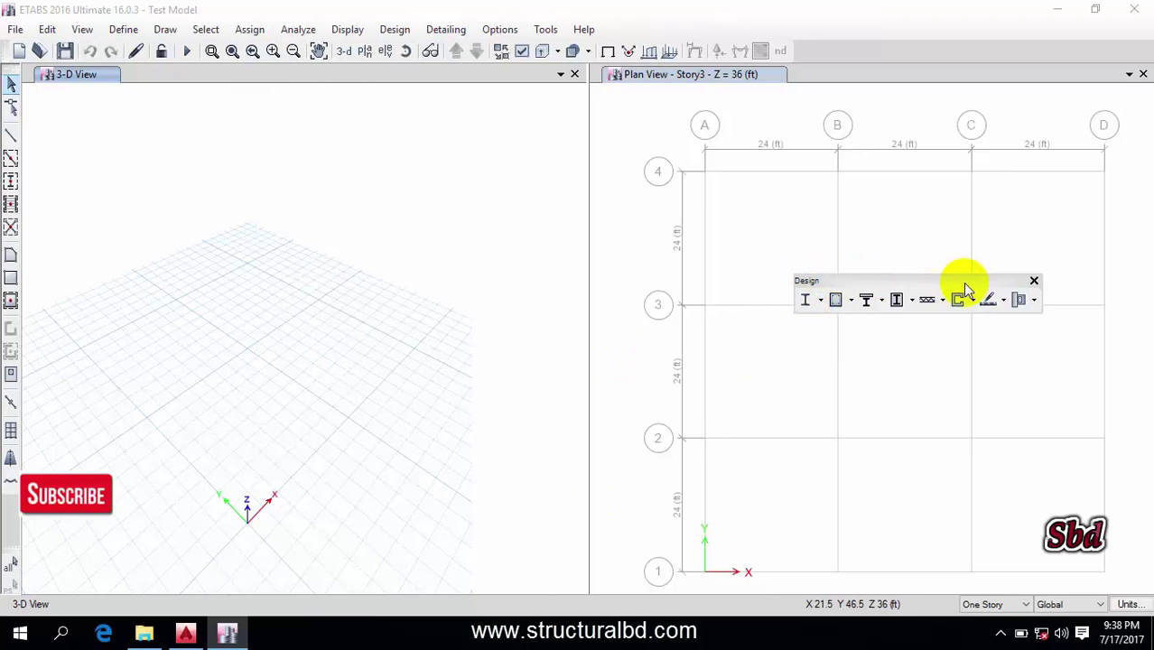
left_click_drag(963, 285, 799, 46)
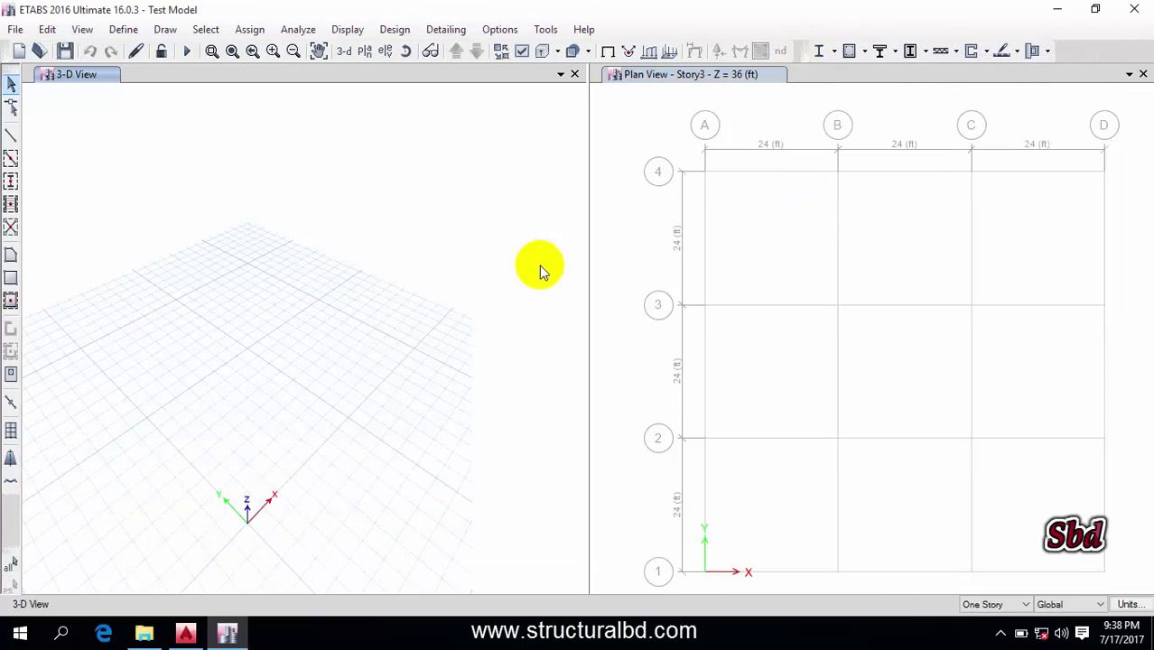
Turn on the Edit and View toolbars from the toolbar area's context list
right_click(1091, 51)
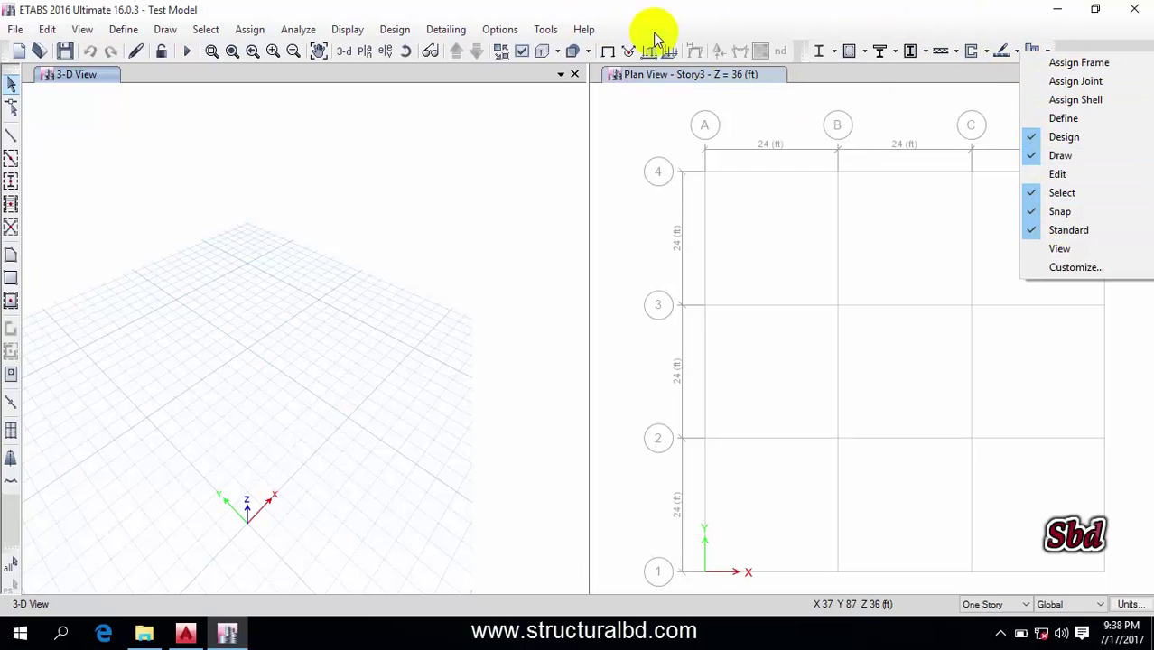
right_click(1094, 49)
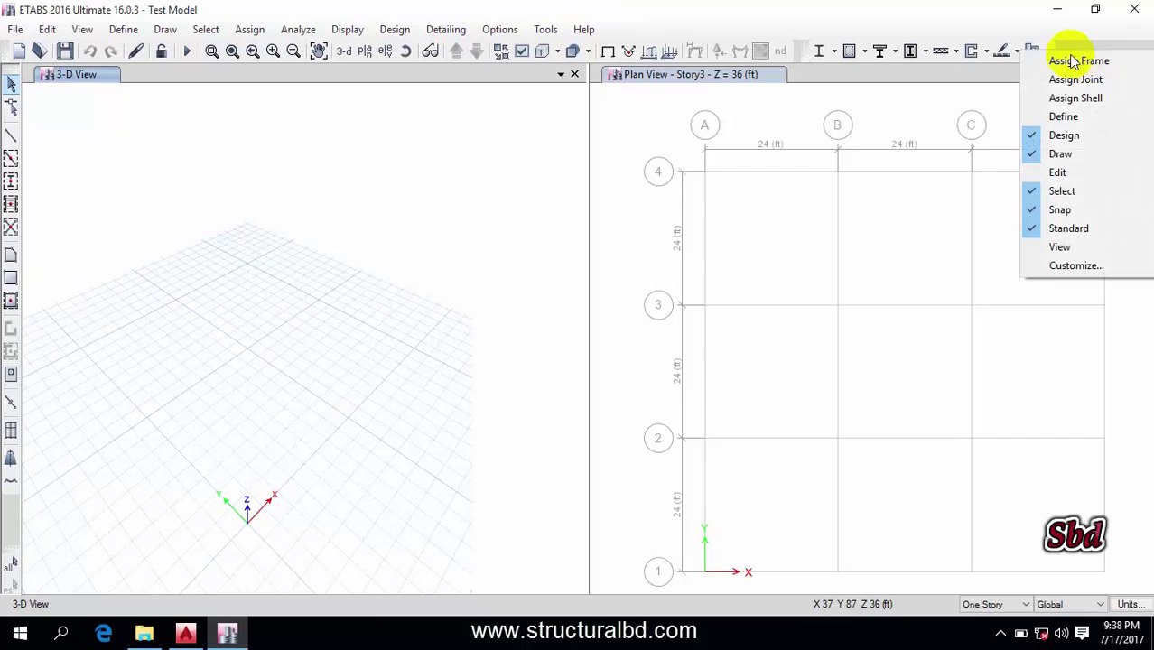
left_click(1067, 173)
right_click(1081, 52)
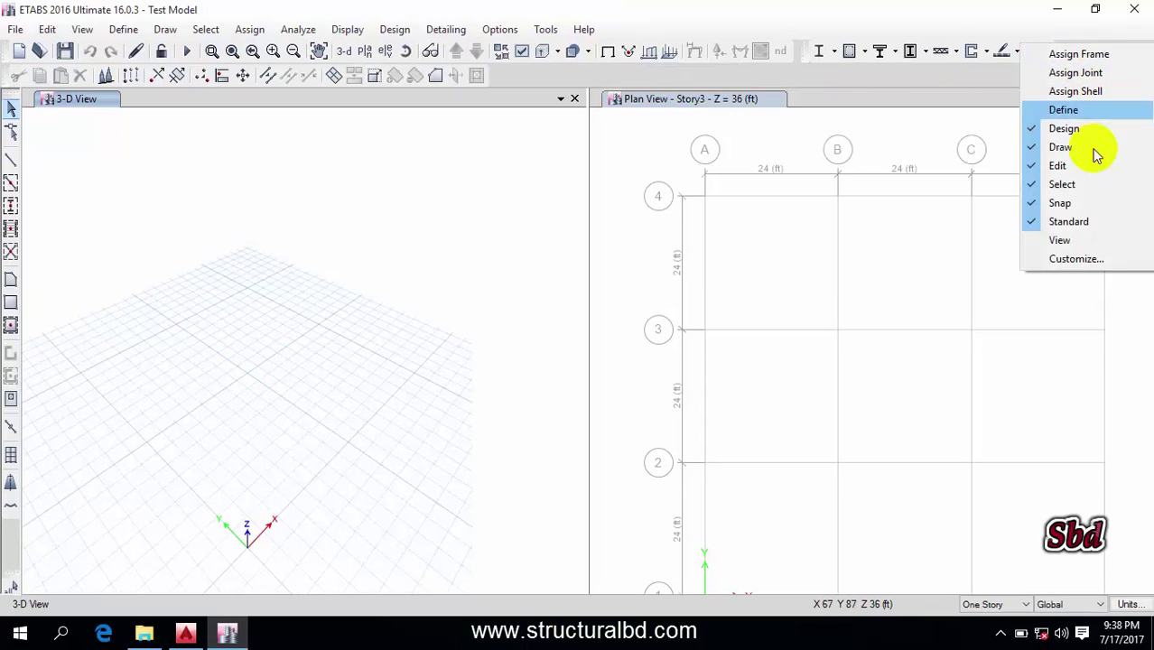
left_click(1058, 240)
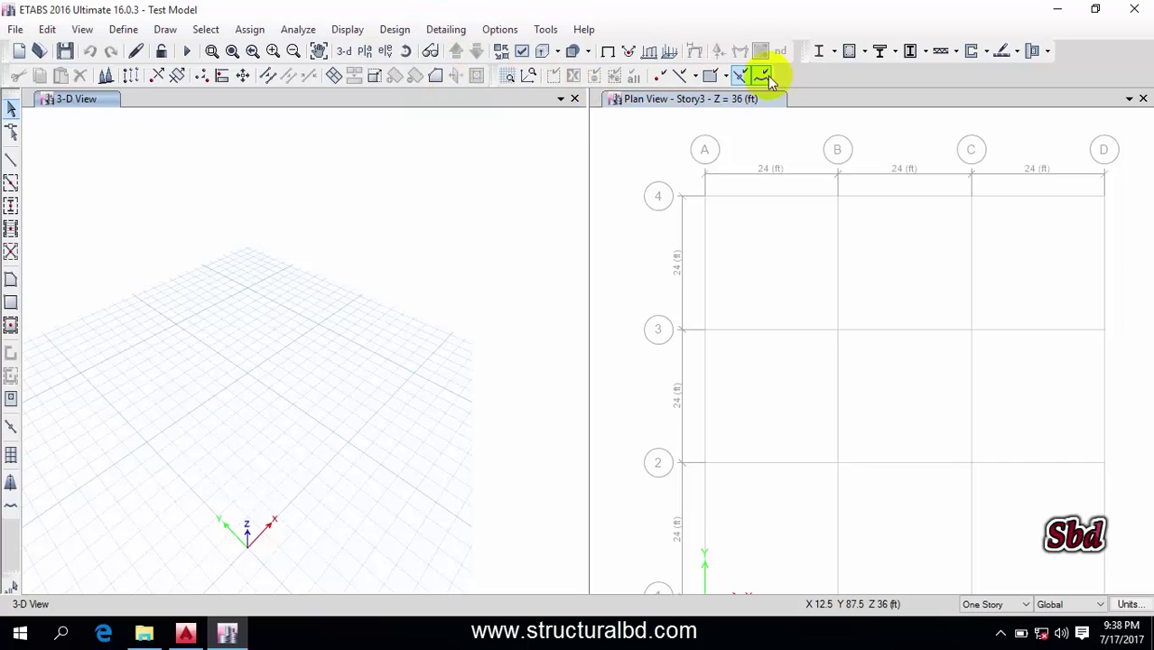
Apply the Black Background screen colour scheme in Set Display Colors
left_click(501, 29)
mouse_move(560, 175)
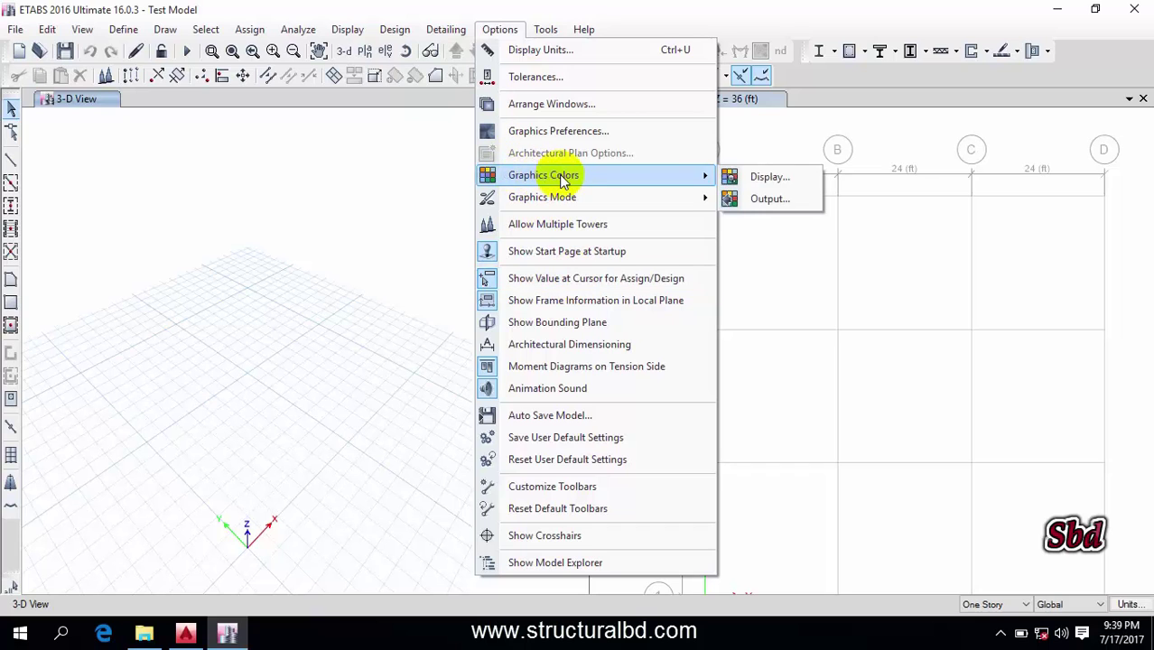
left_click(792, 177)
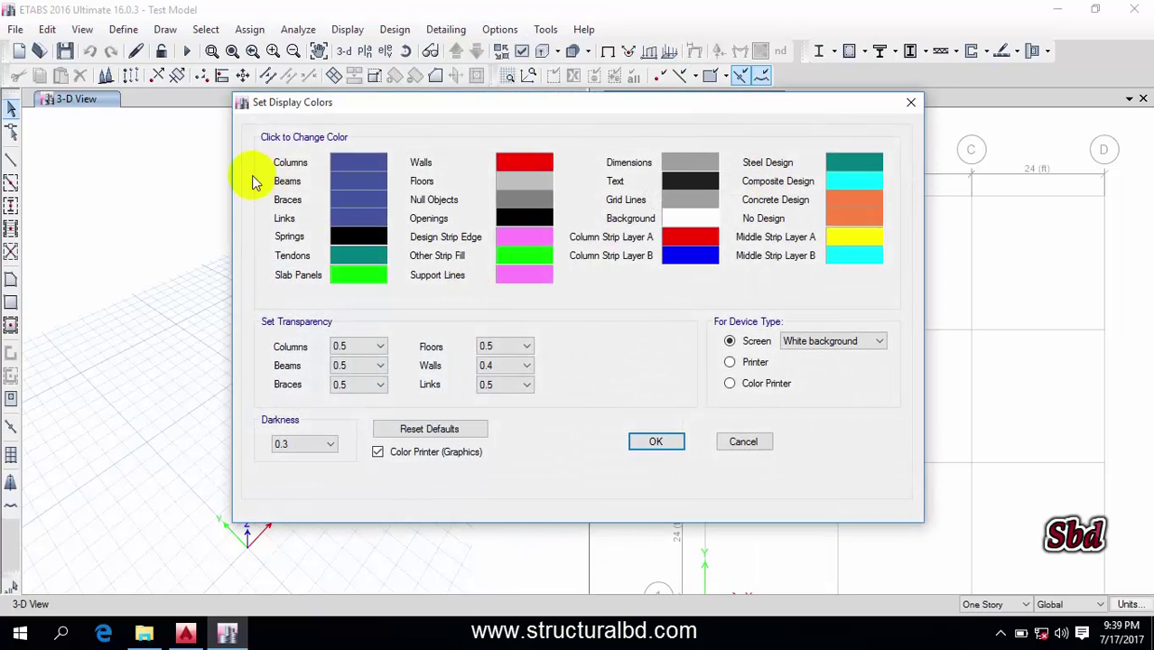
left_click_drag(458, 99, 455, 140)
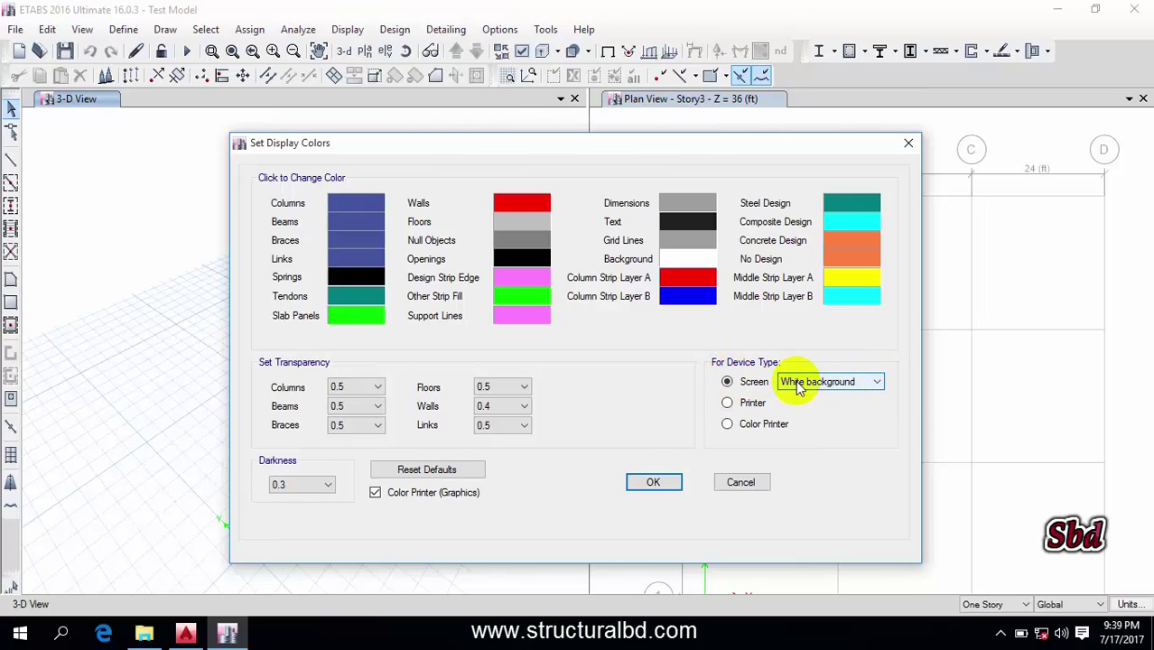
left_click(875, 383)
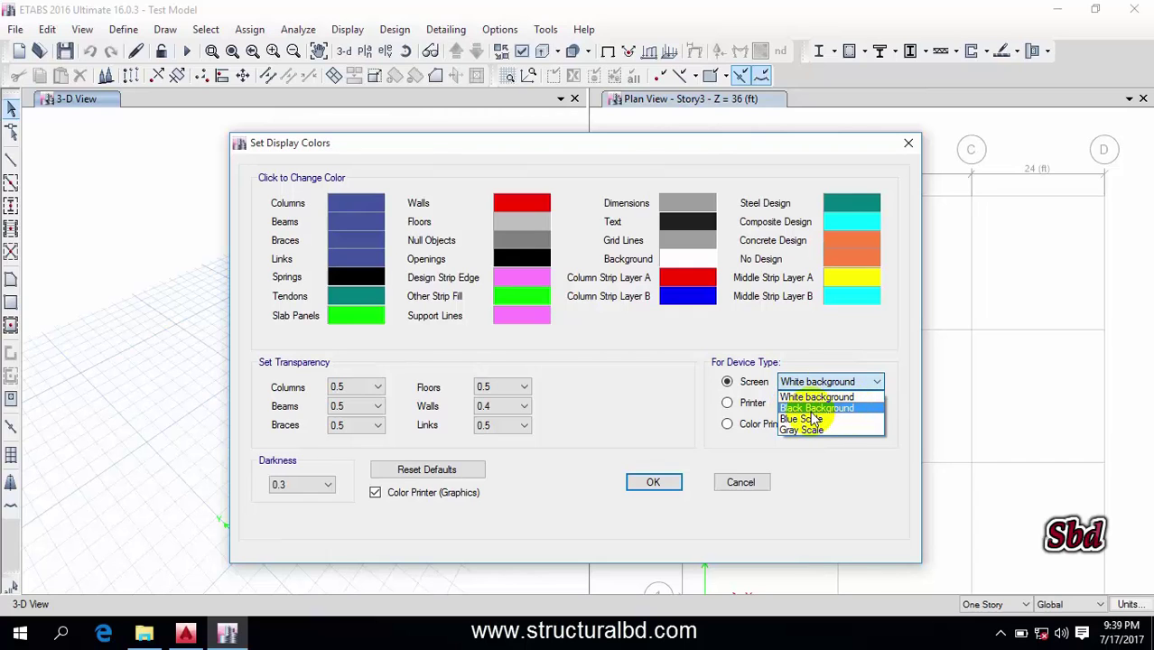
left_click(815, 408)
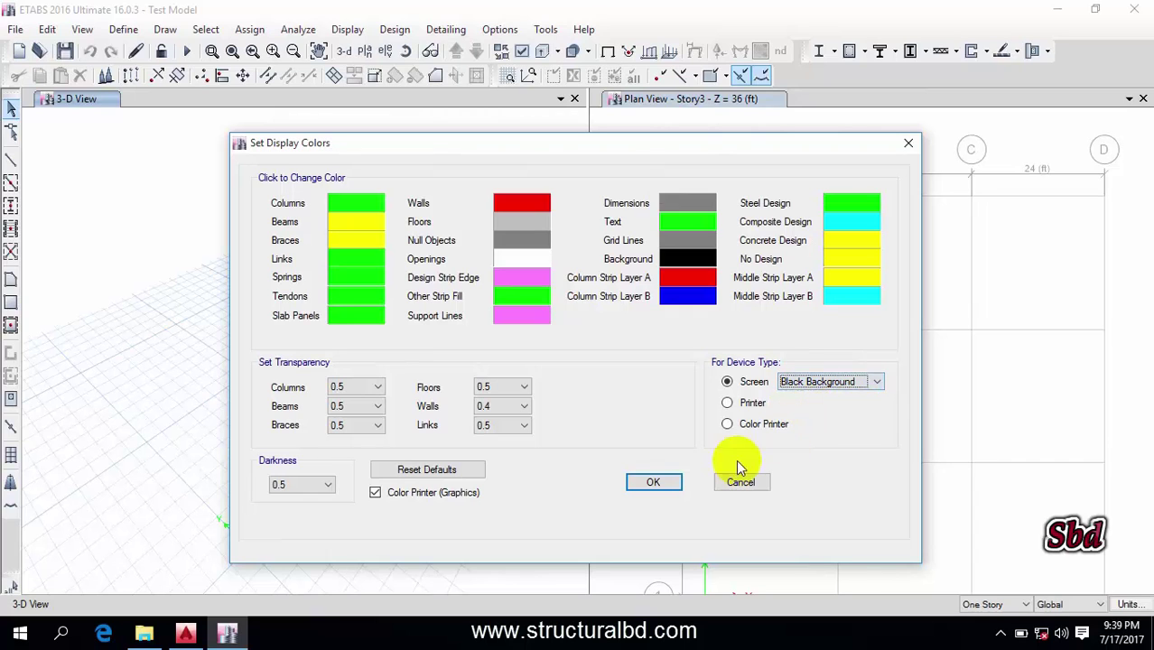
left_click(659, 483)
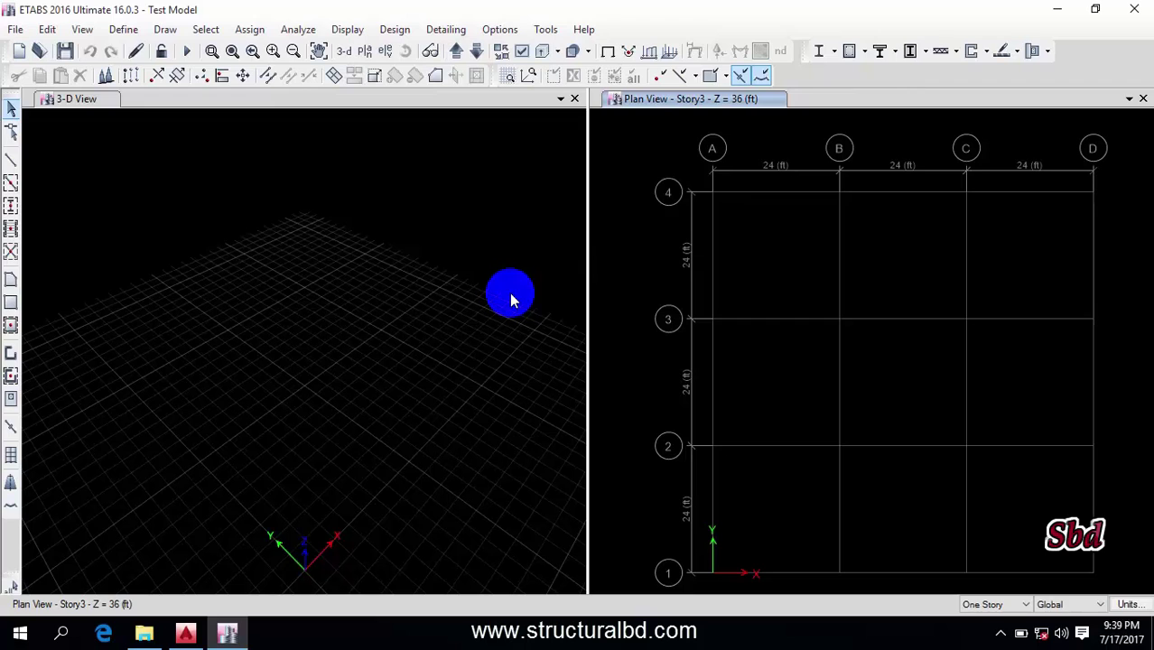
Switch the screen display colours back to the White background scheme
left_click(502, 34)
mouse_move(682, 175)
left_click(766, 180)
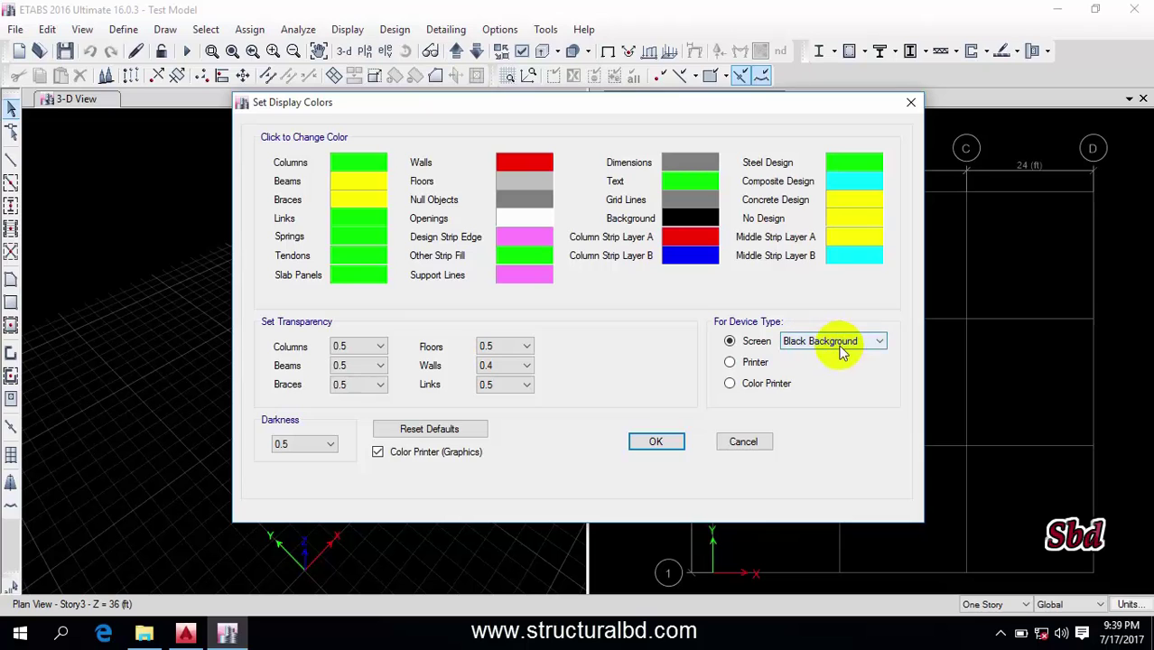
left_click(812, 341)
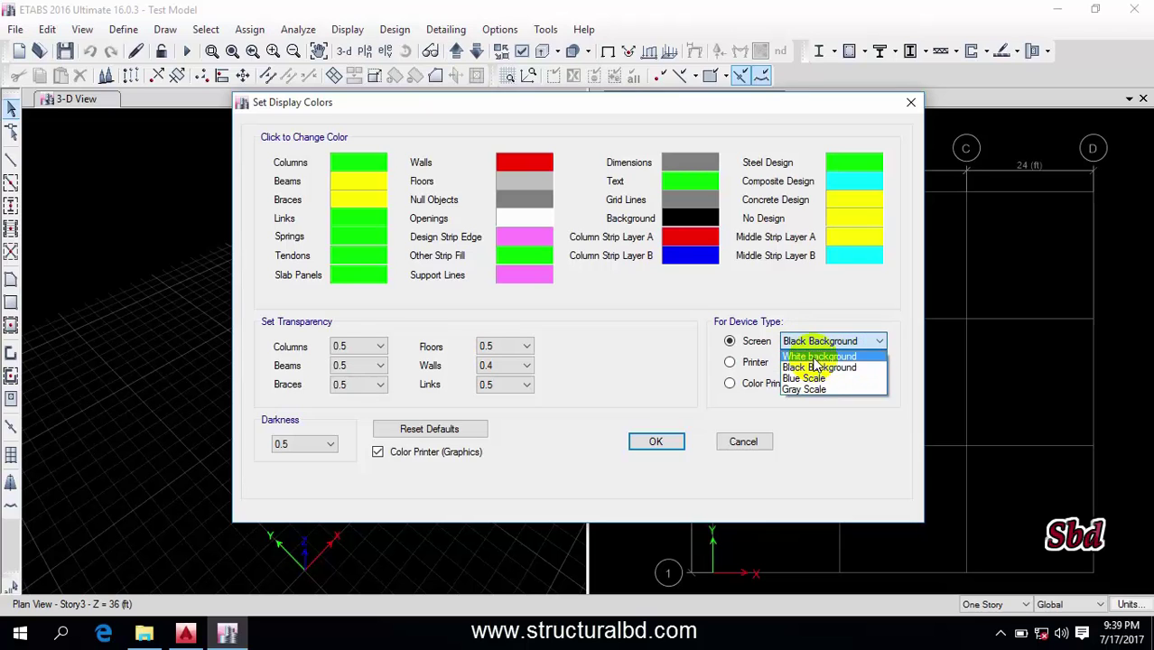
left_click(817, 356)
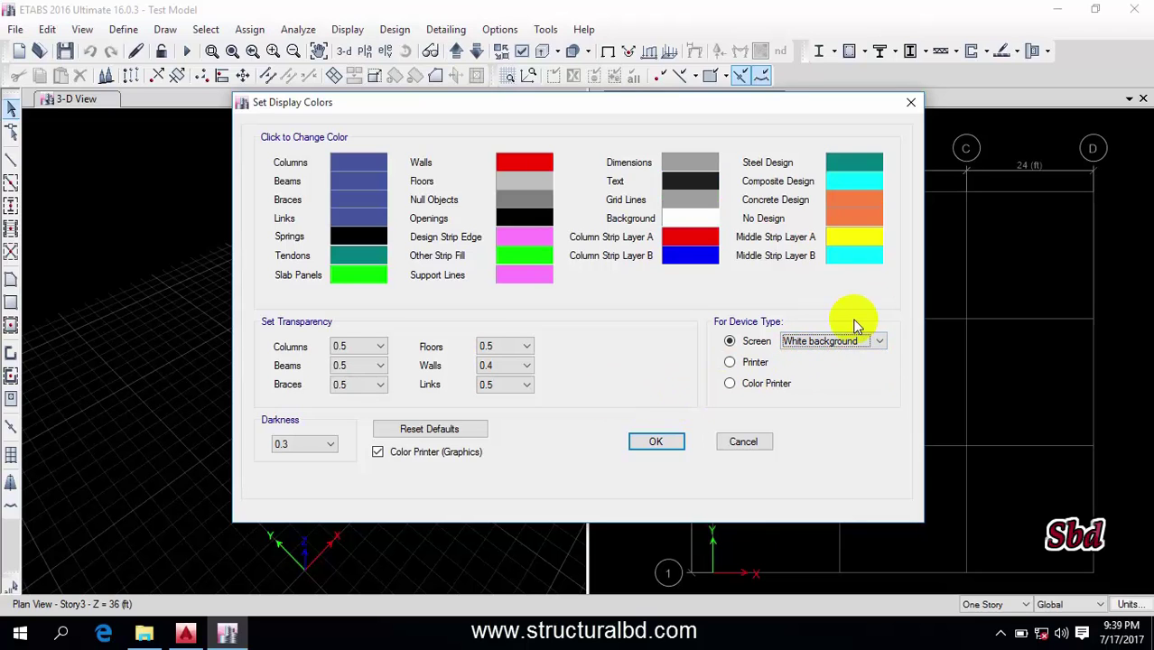
left_click(656, 443)
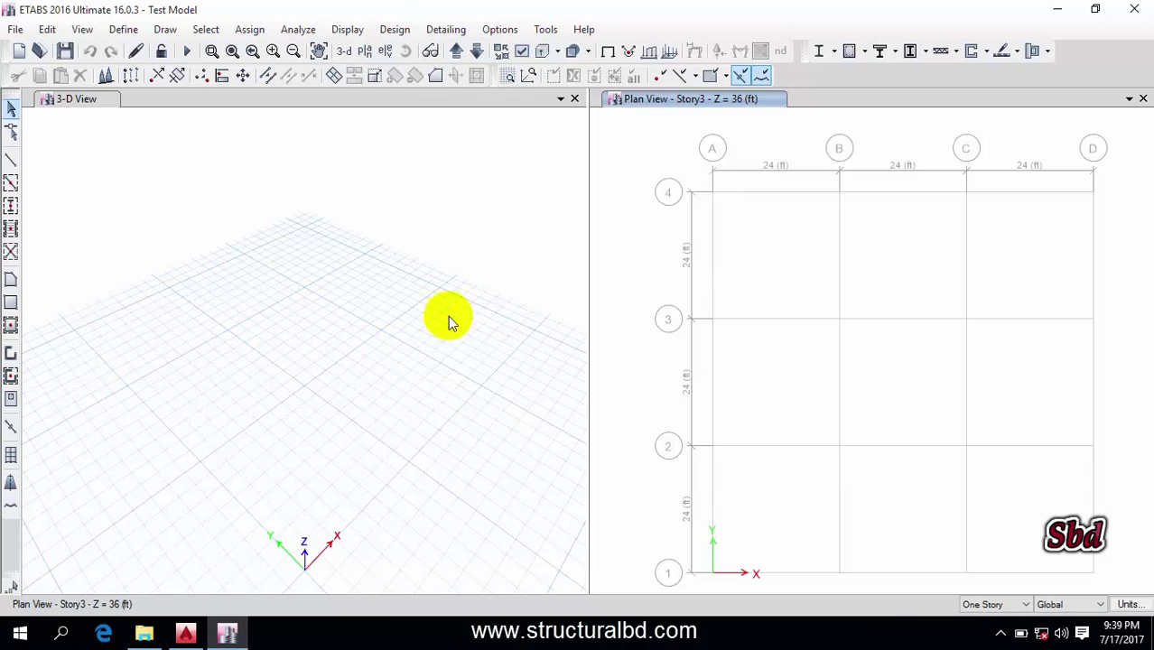
left_click(1126, 604)
left_click(1095, 634)
left_click(1128, 605)
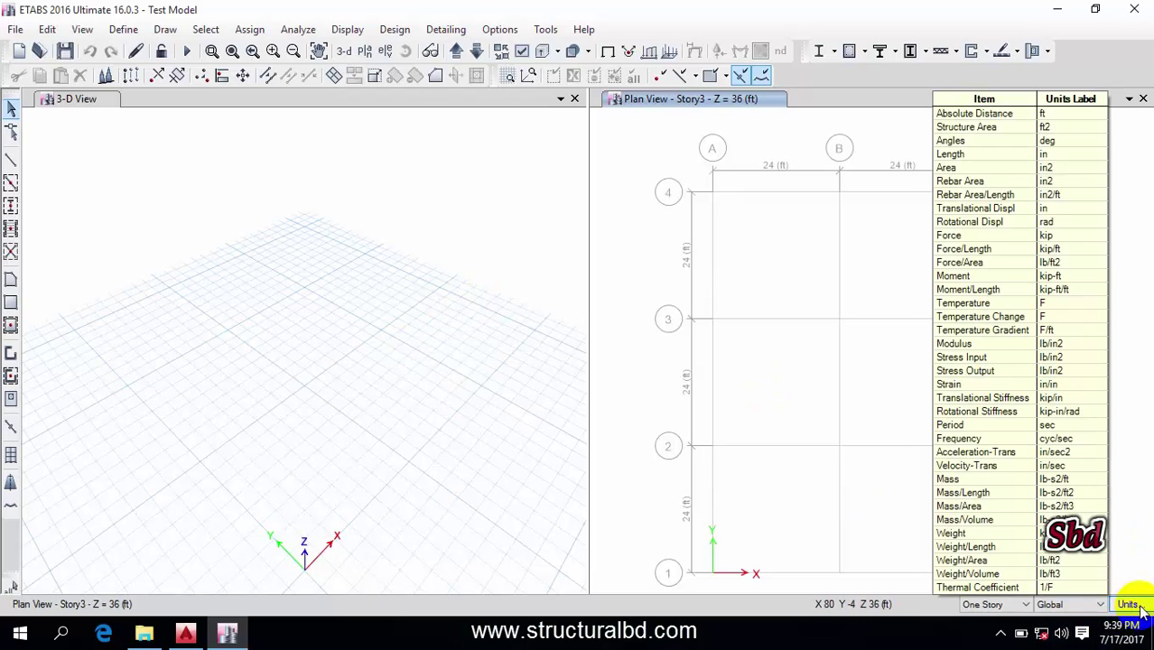
left_click(1142, 604)
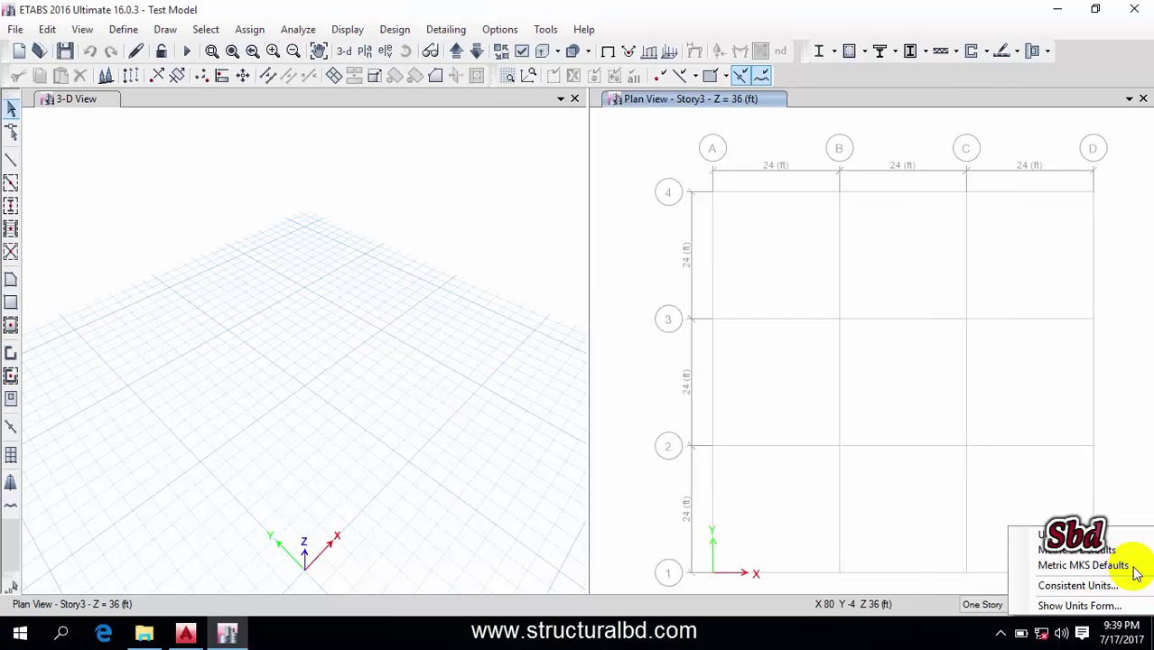
left_click(957, 628)
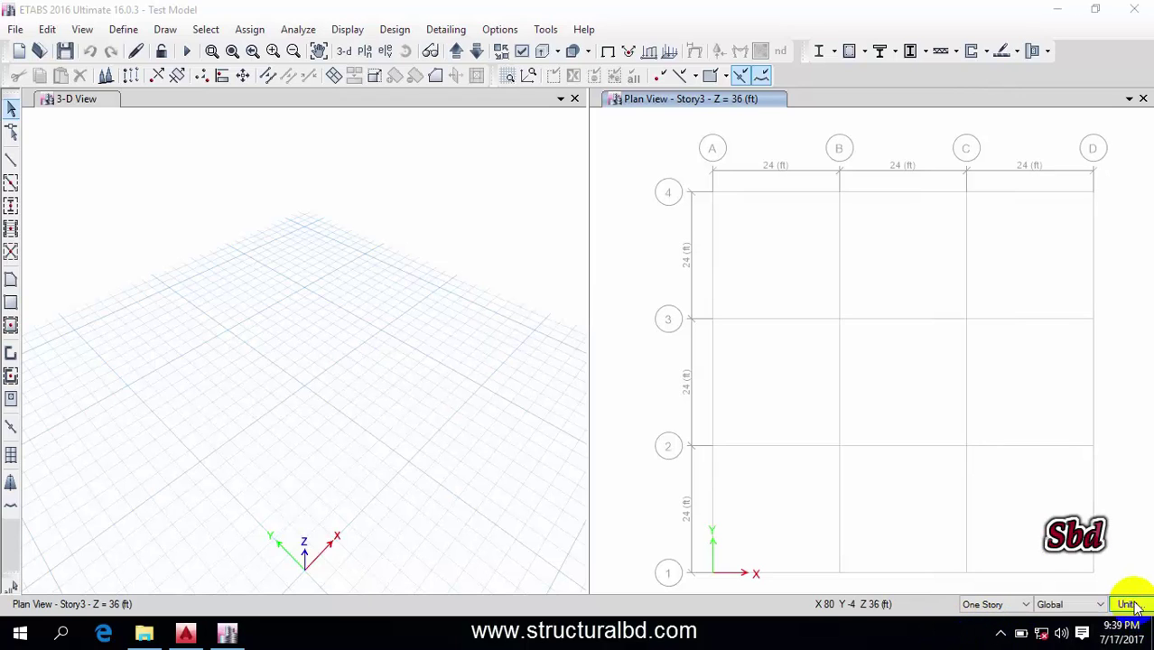
mouse_move(1134, 607)
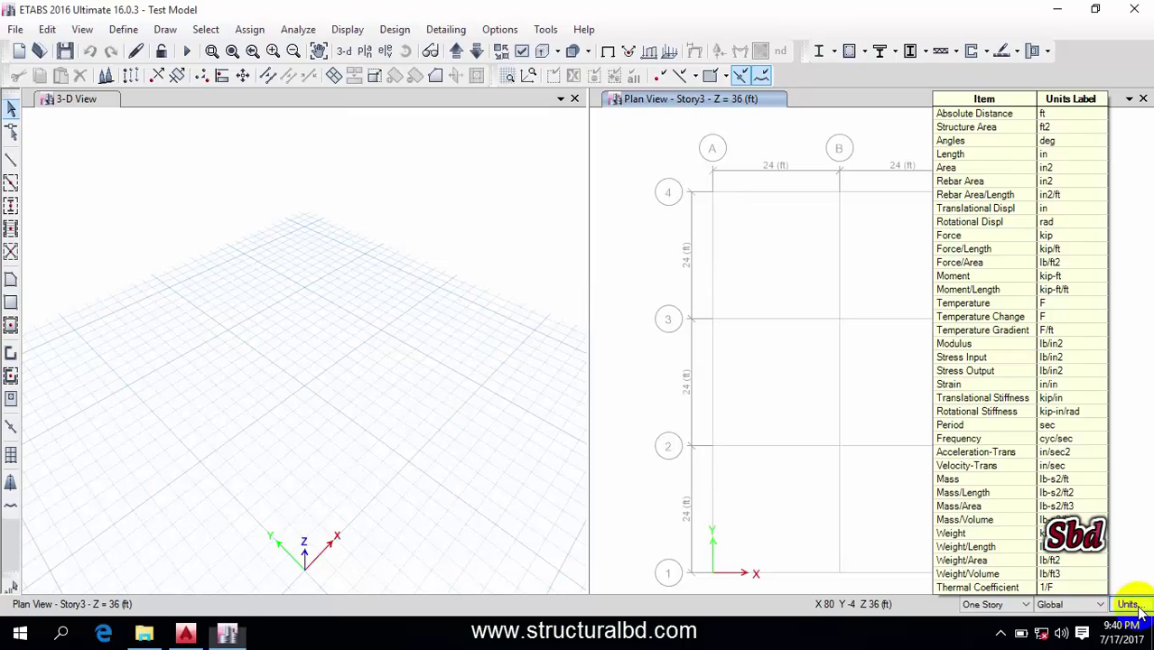
left_click(1130, 605)
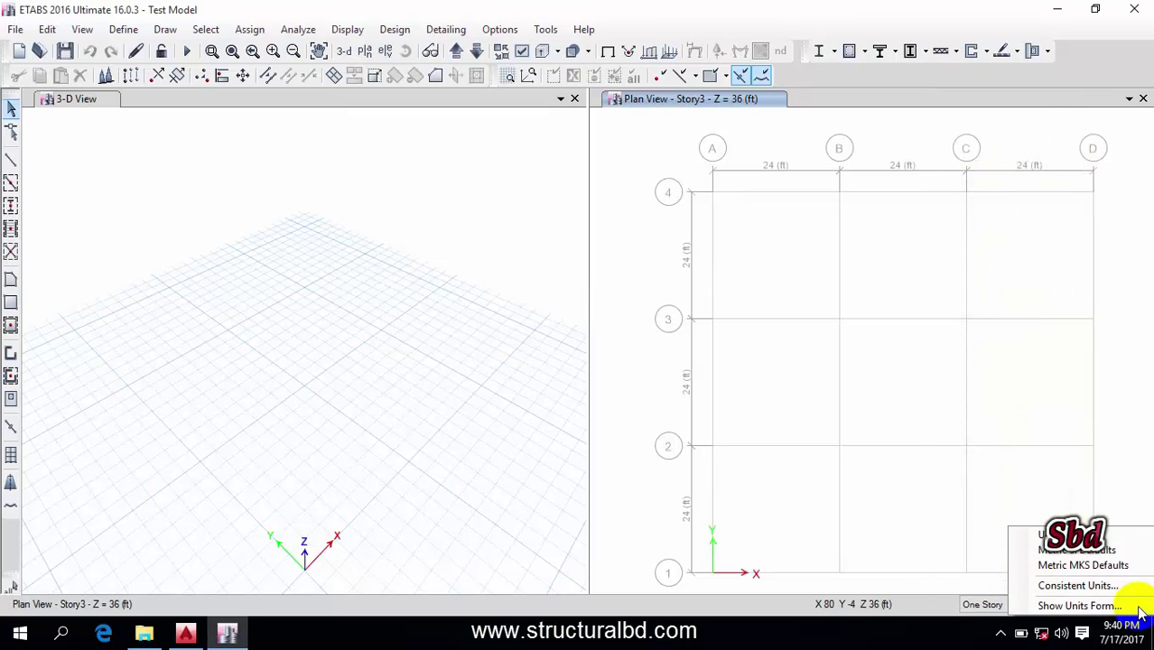
left_click(1074, 564)
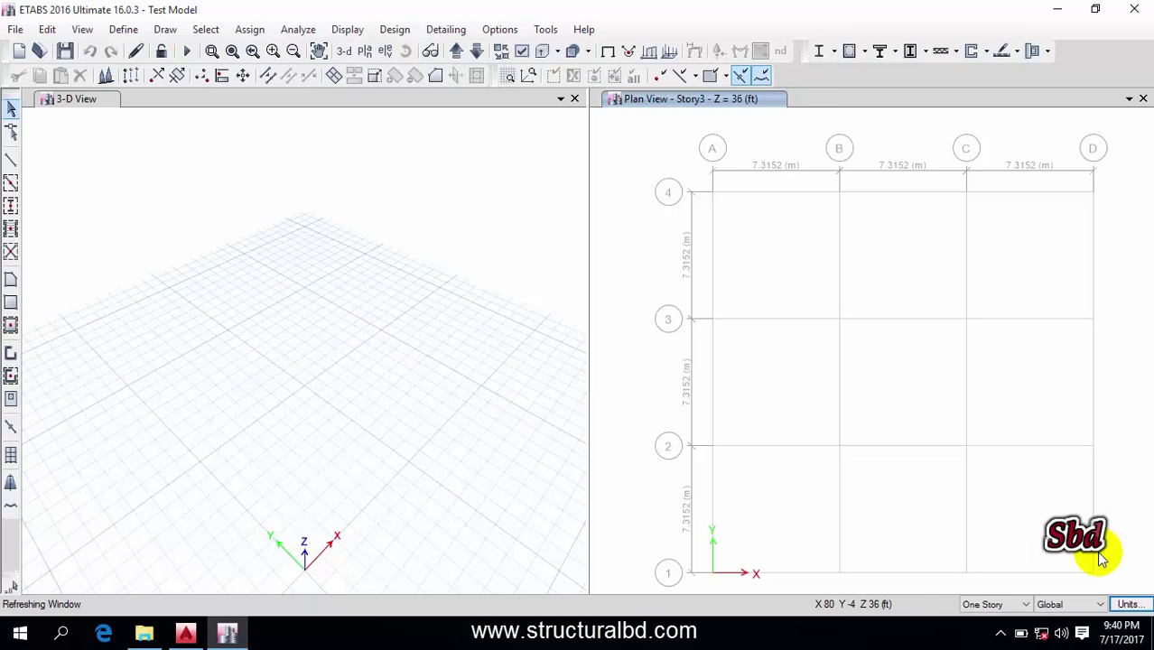
left_click(1134, 607)
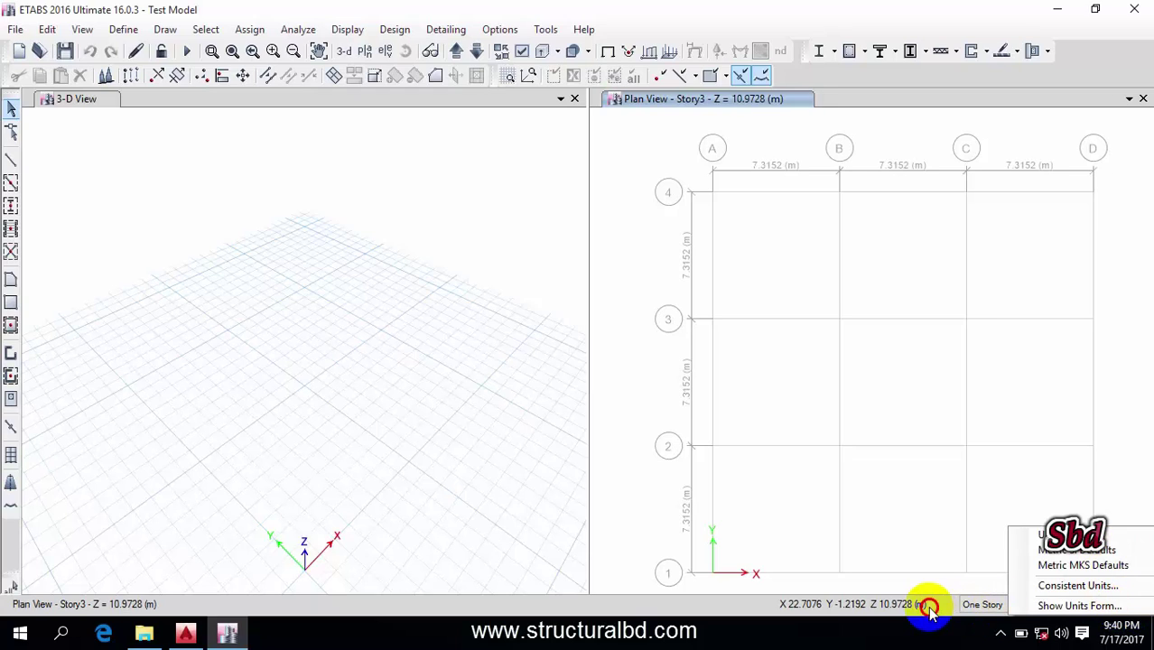
left_click(1130, 606)
mouse_move(1143, 611)
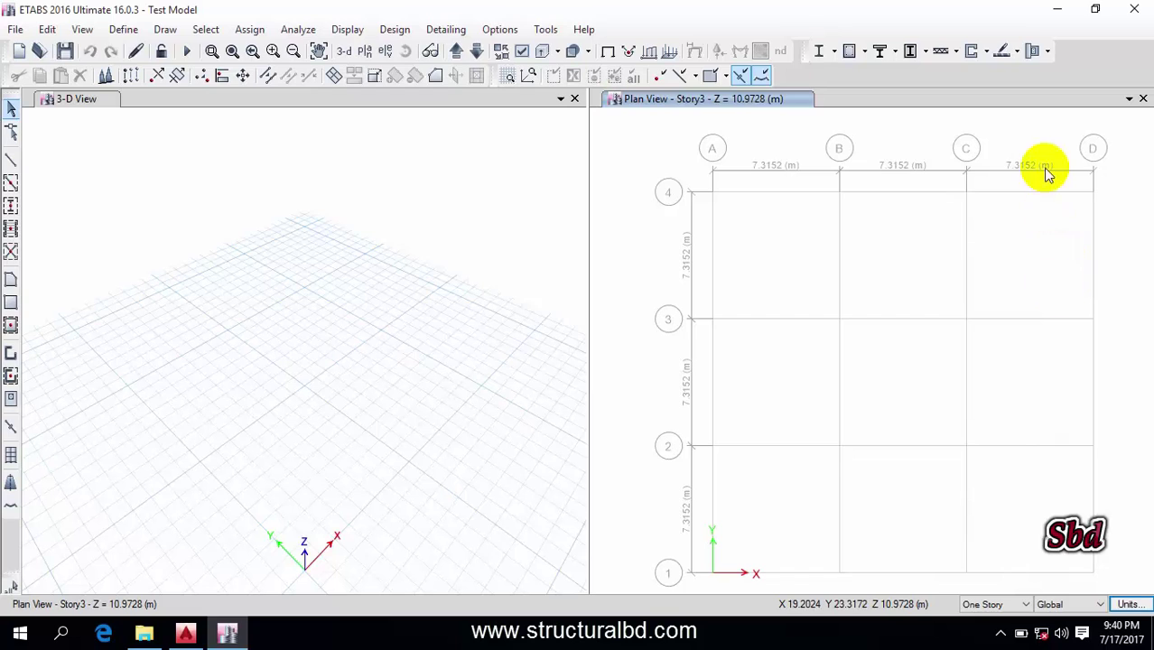
left_click(1127, 605)
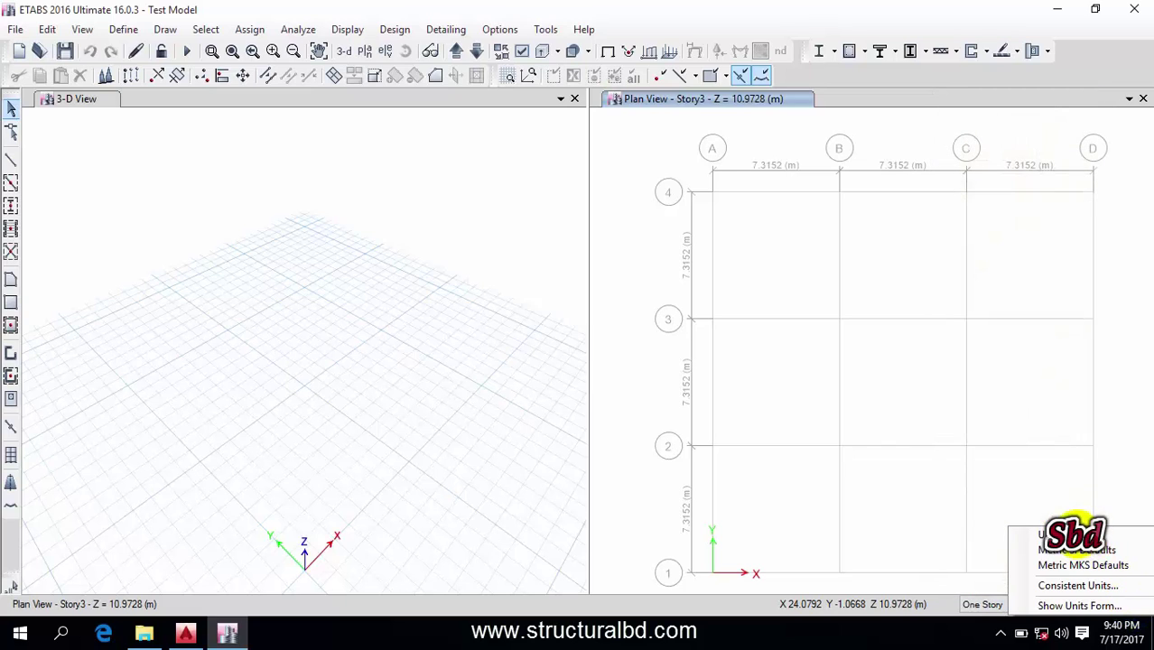
left_click(1057, 535)
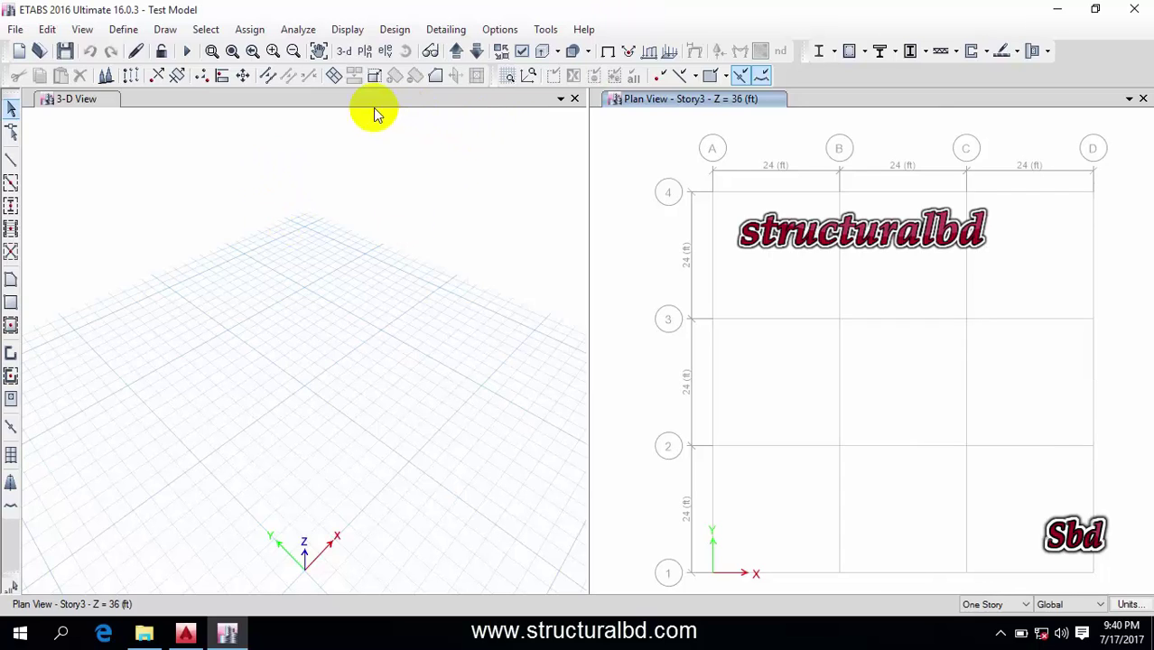
left_click(125, 32)
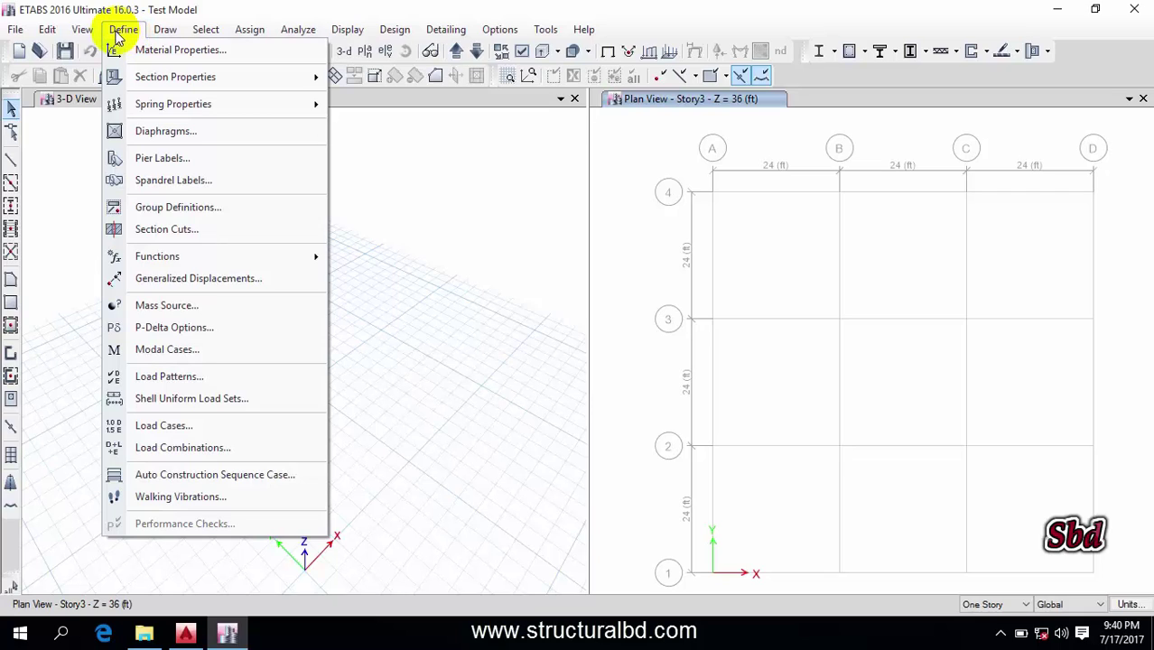
left_click(181, 380)
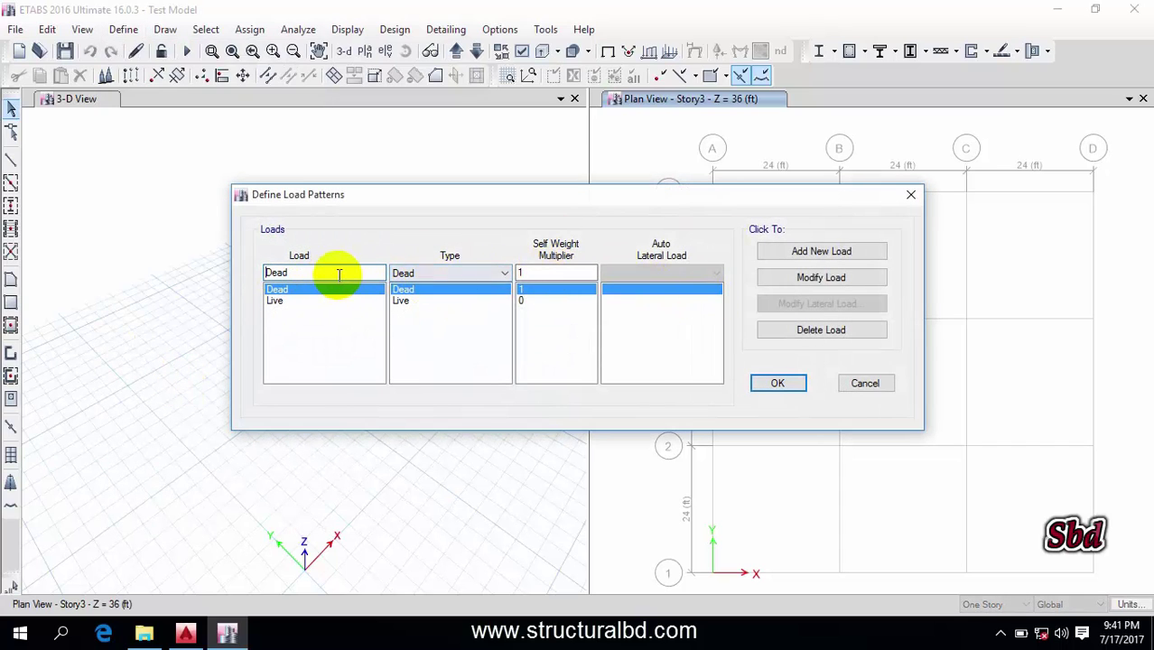
left_click(503, 273)
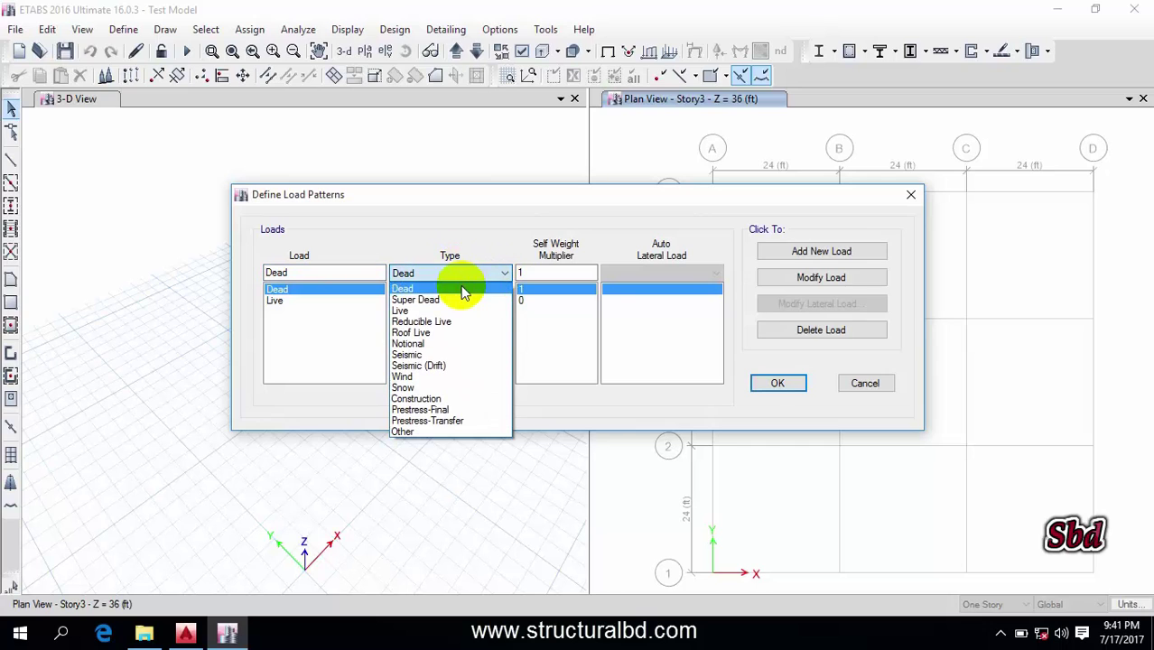
left_click(431, 376)
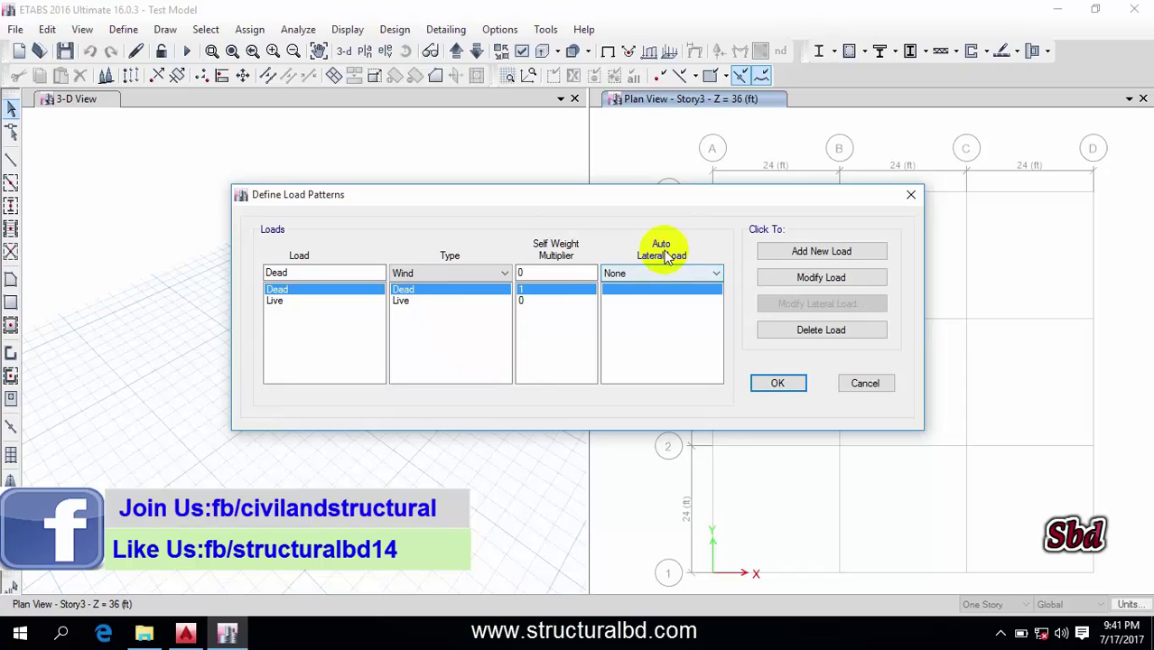
left_click(712, 274)
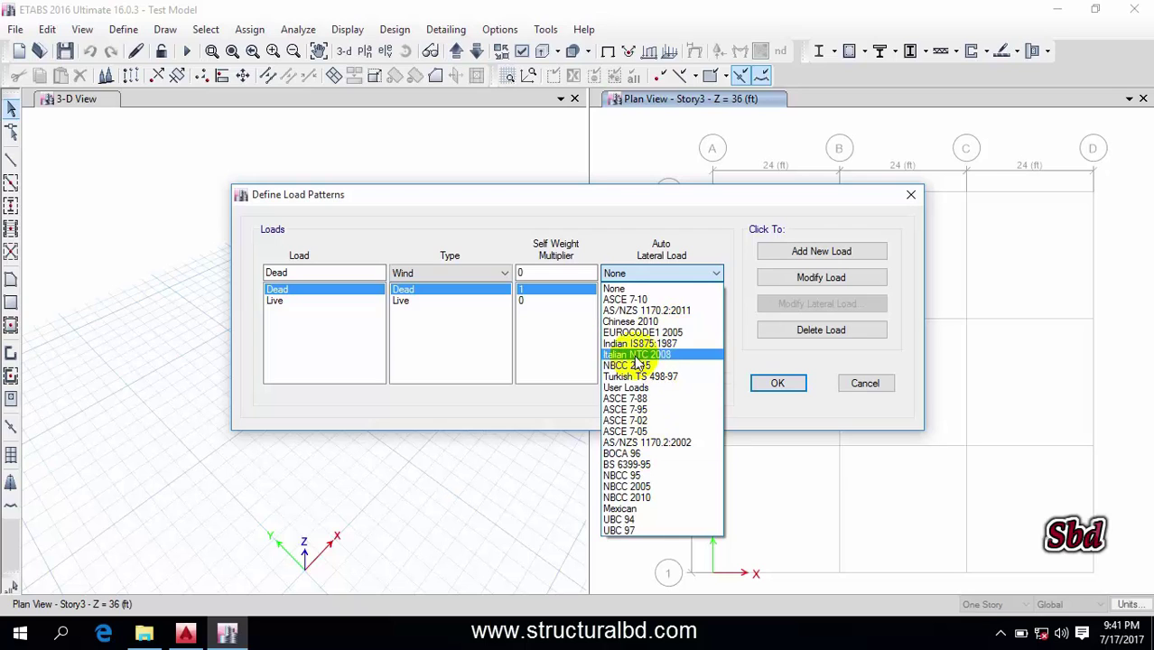
left_click(858, 381)
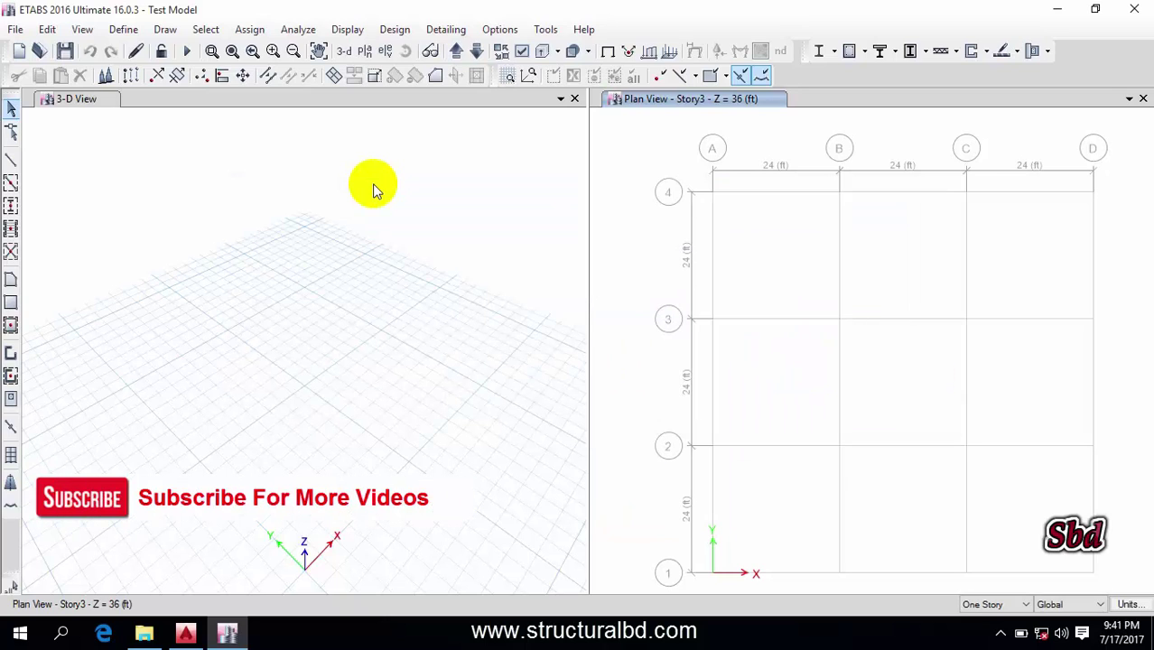
Activate the 3-D View pane by clicking inside it
left_click(413, 256)
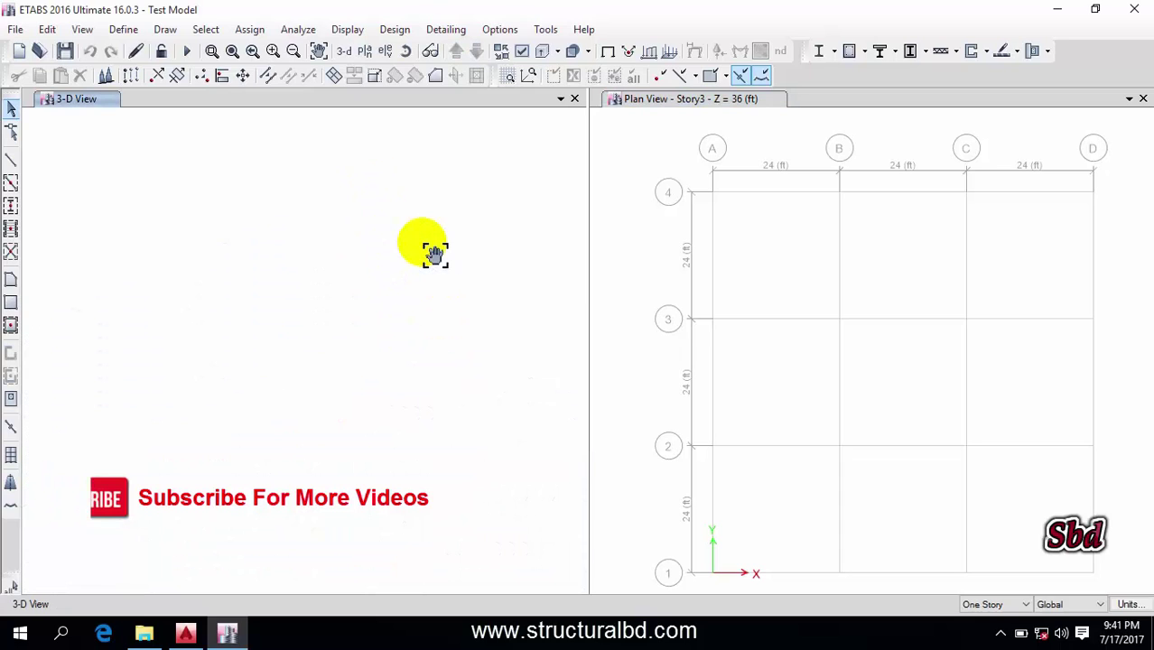
left_click(378, 259)
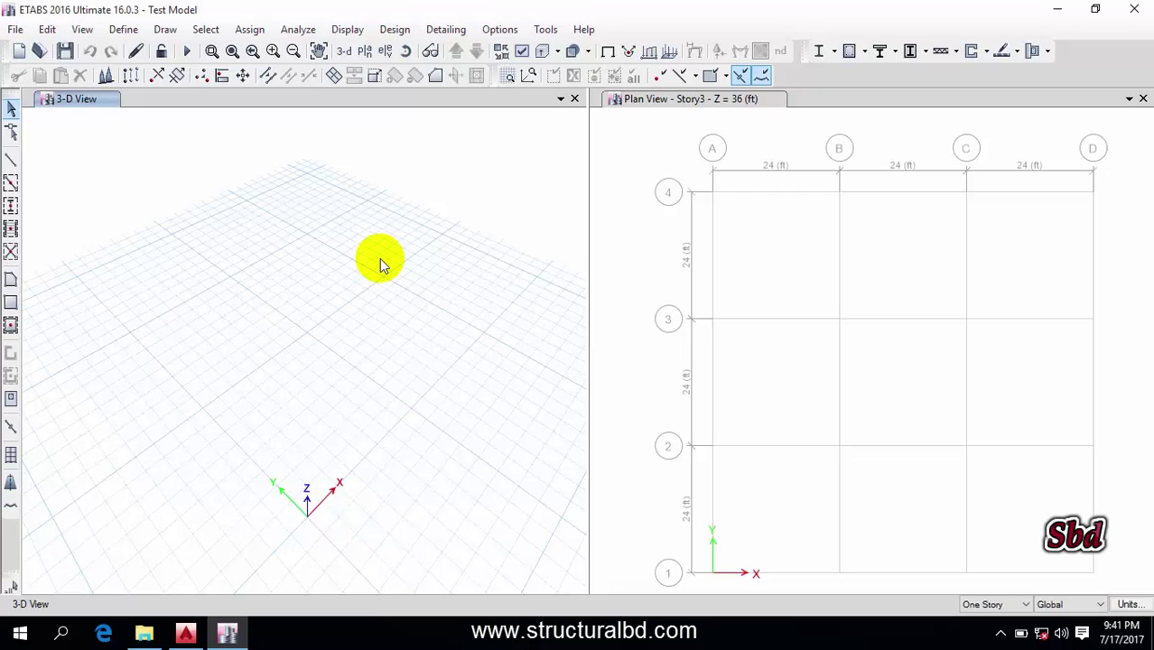